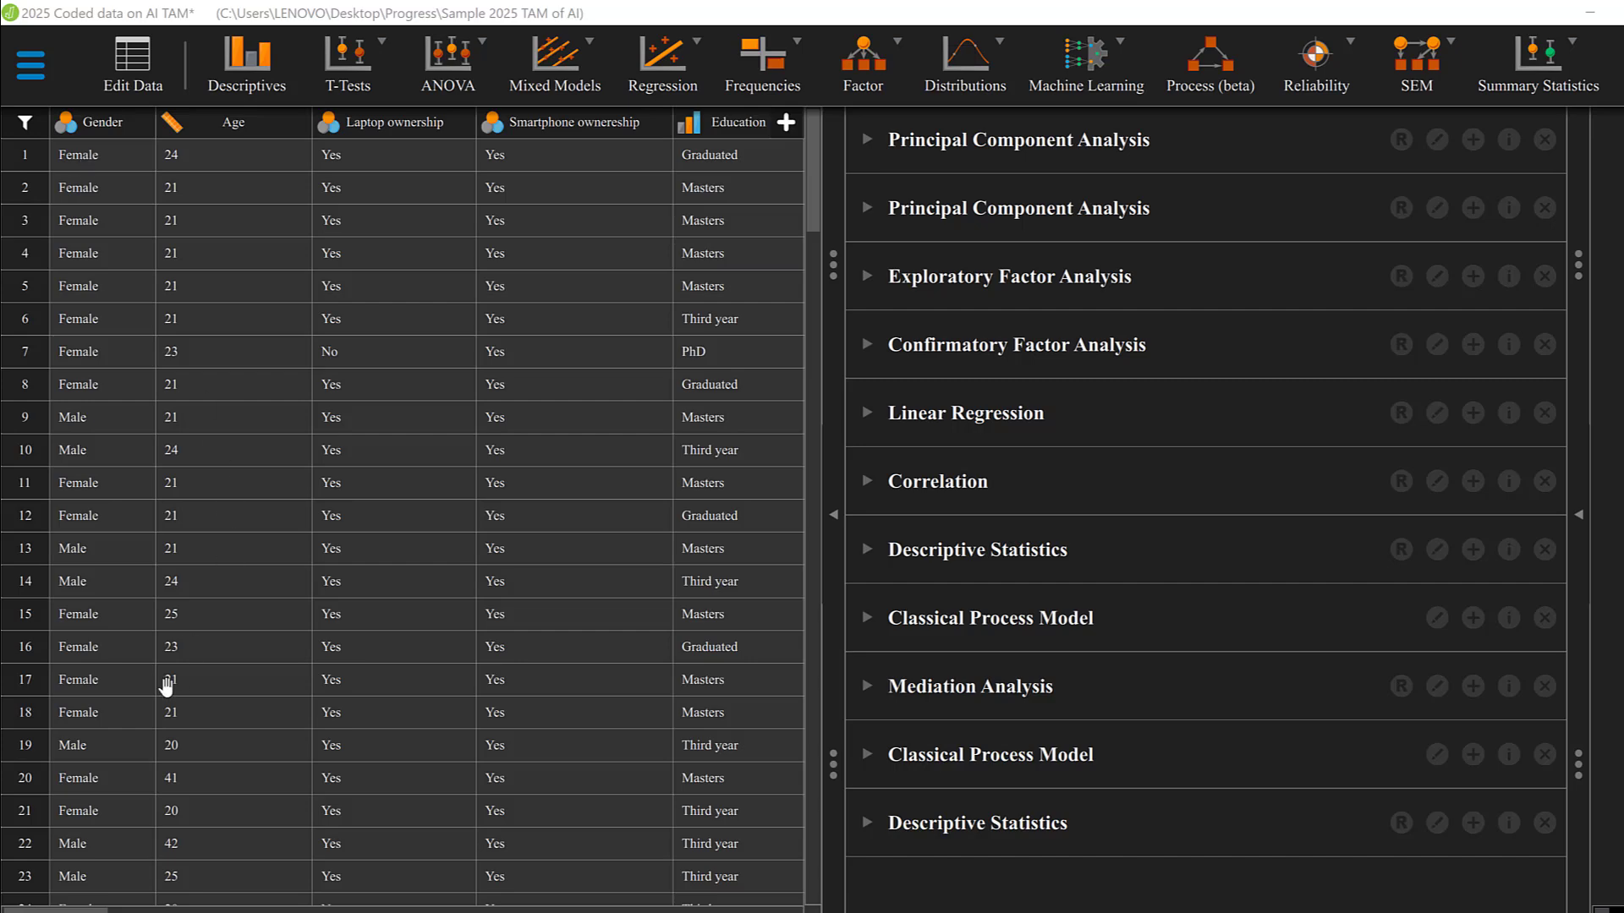
Start a classical Independent Samples T-Test and assign Gender as the grouping variable
drag(59, 909, 71, 784)
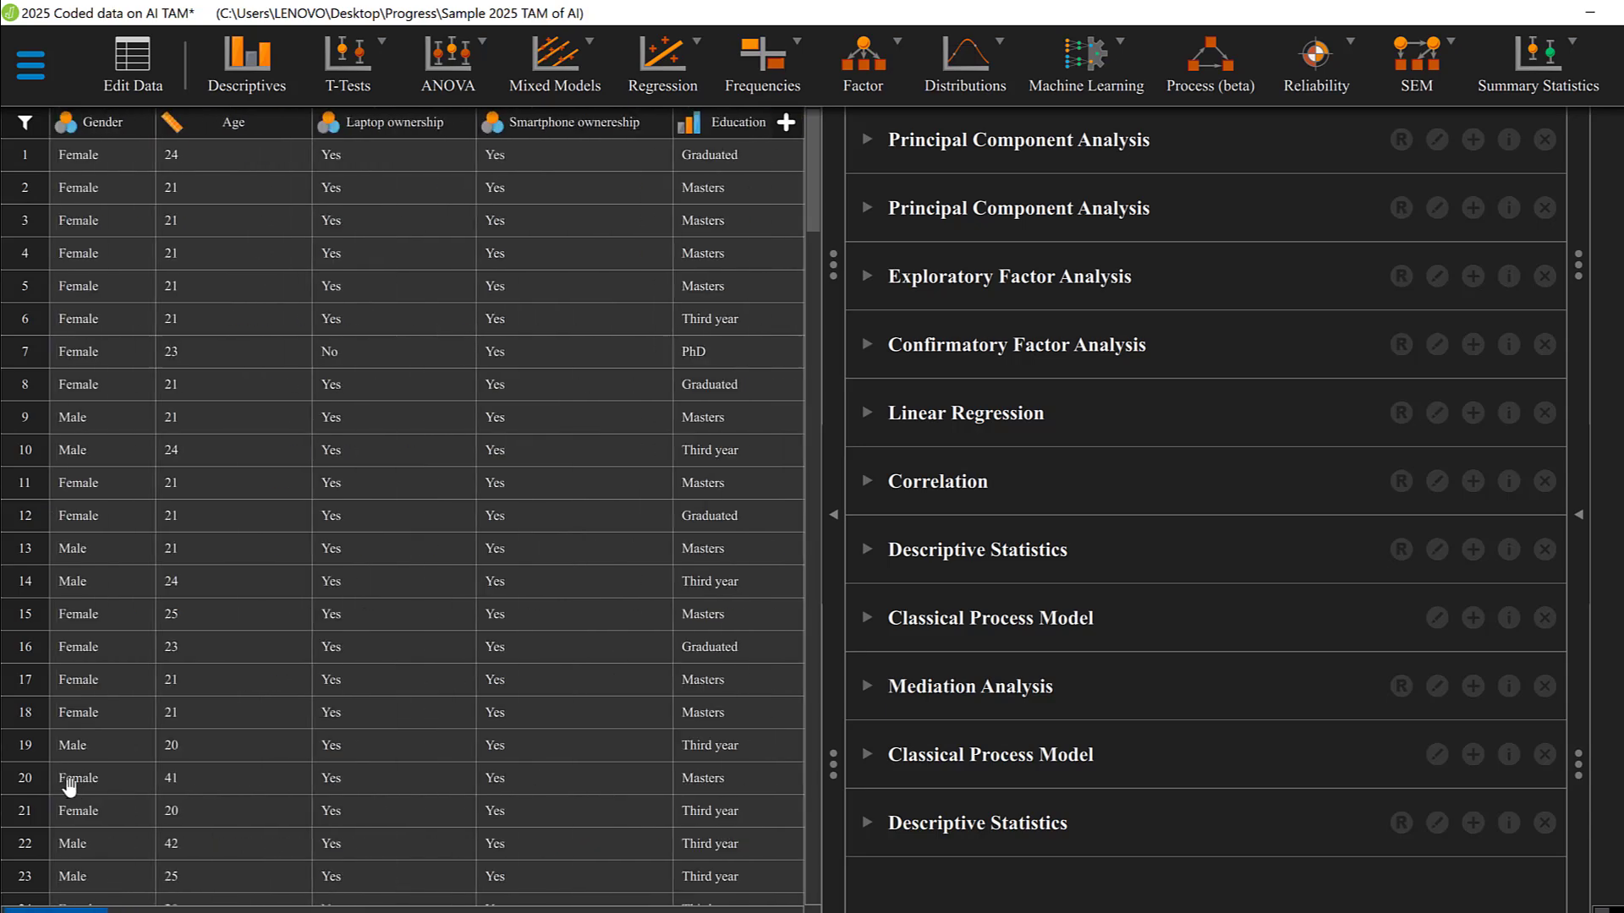
click(354, 93)
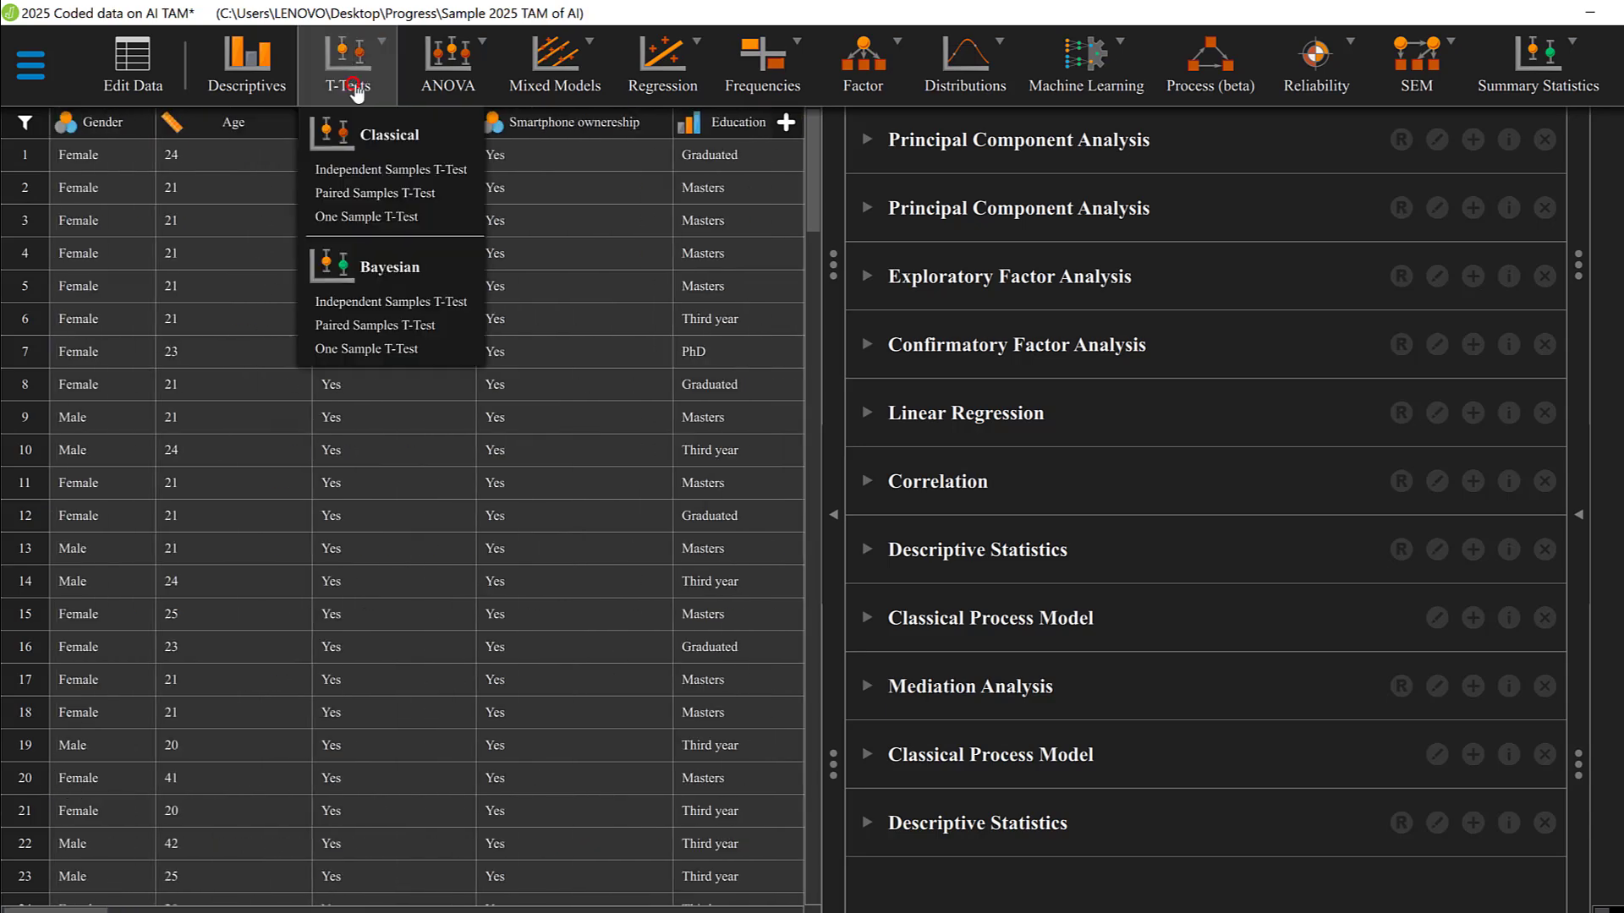
click(402, 170)
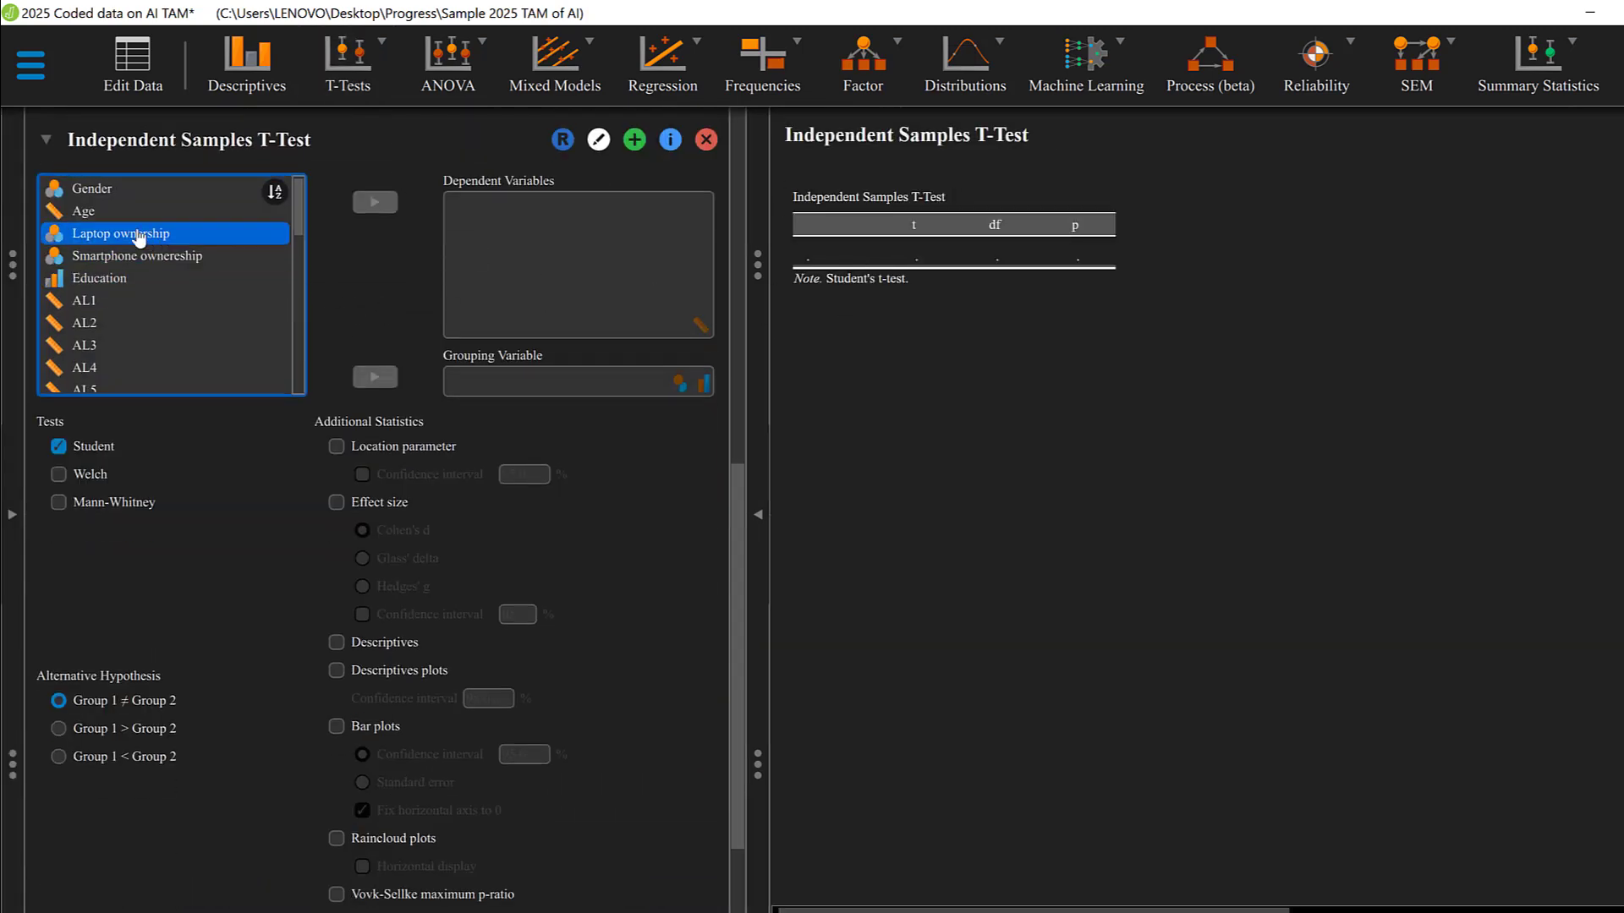
click(61, 192)
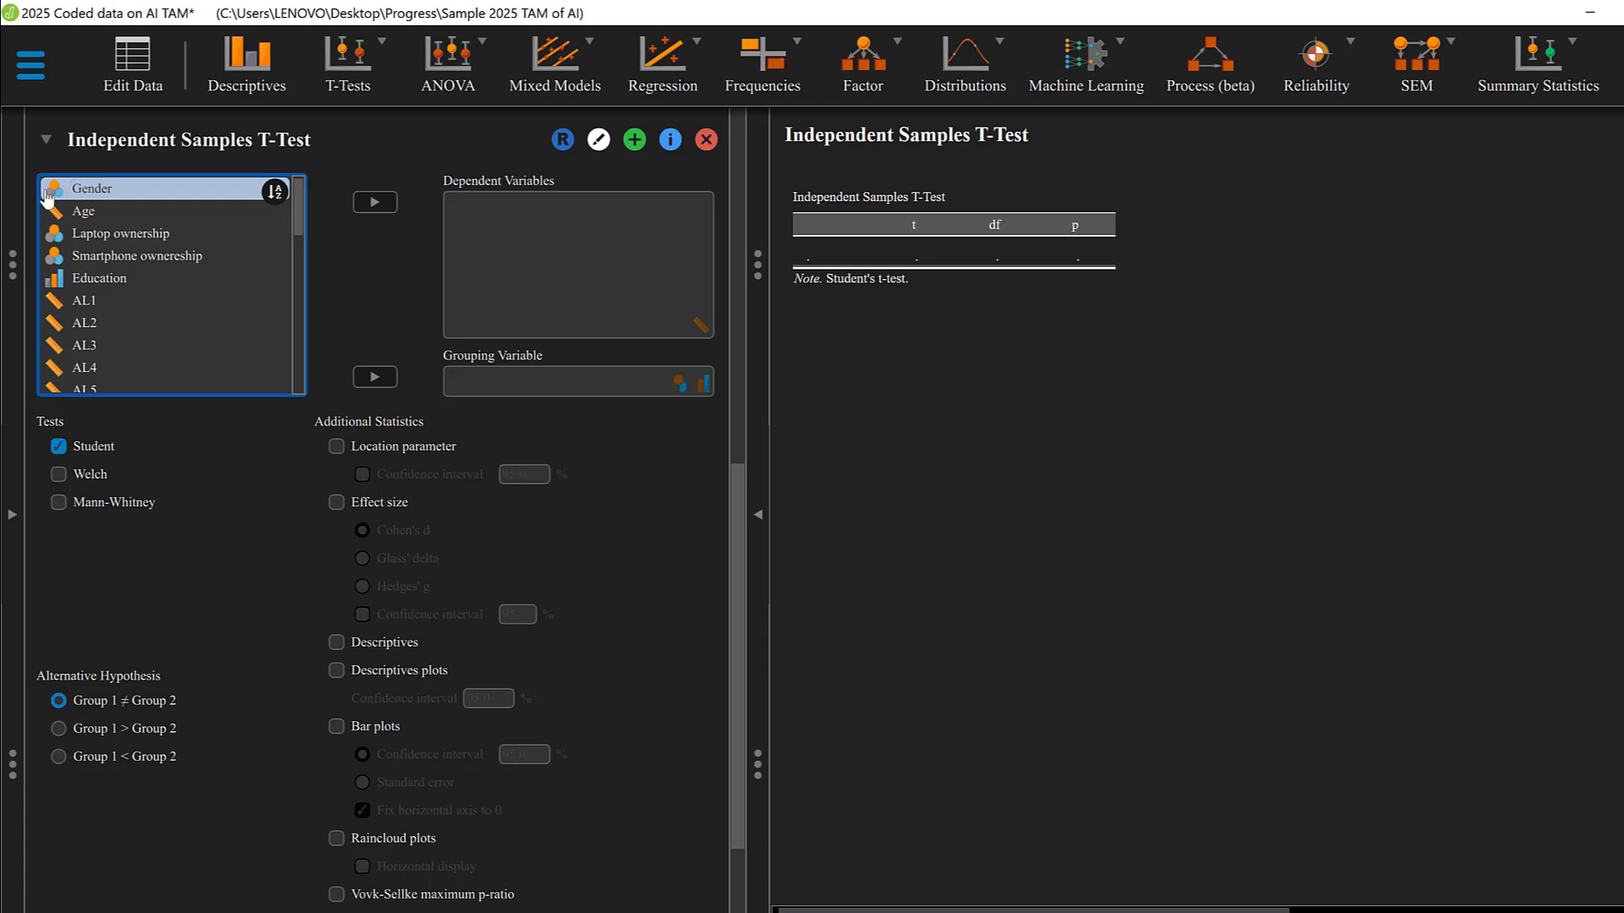
click(374, 376)
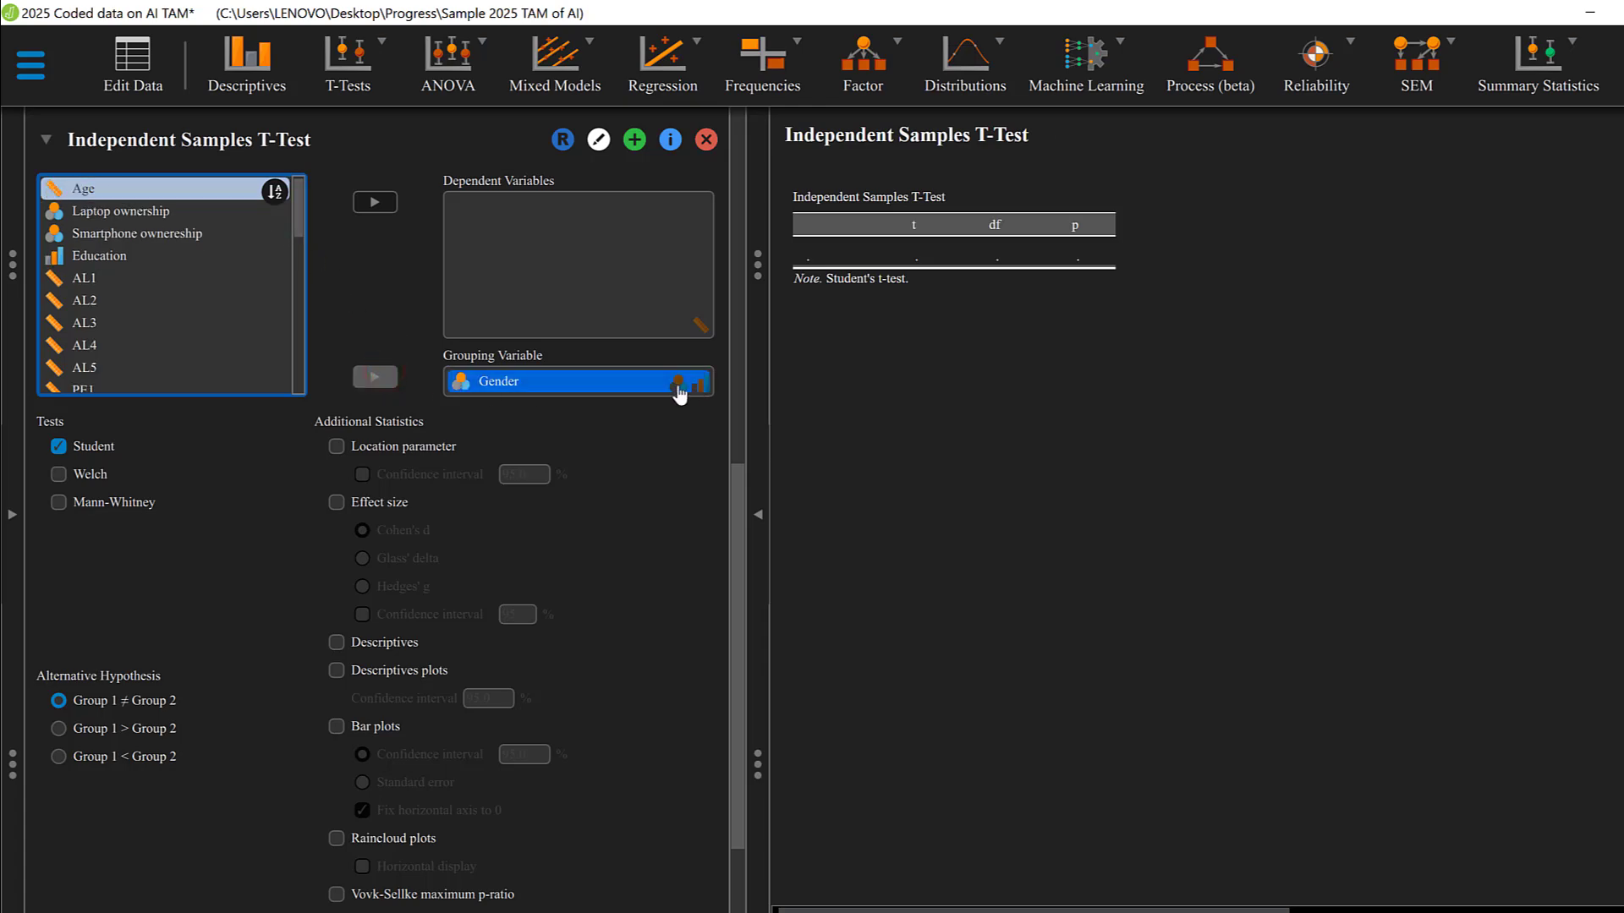
Add PE, AL, AiA and INT as the dependent variables of the t-test
scroll(154, 330, down, 3)
click(154, 328)
scroll(154, 330, down, 10)
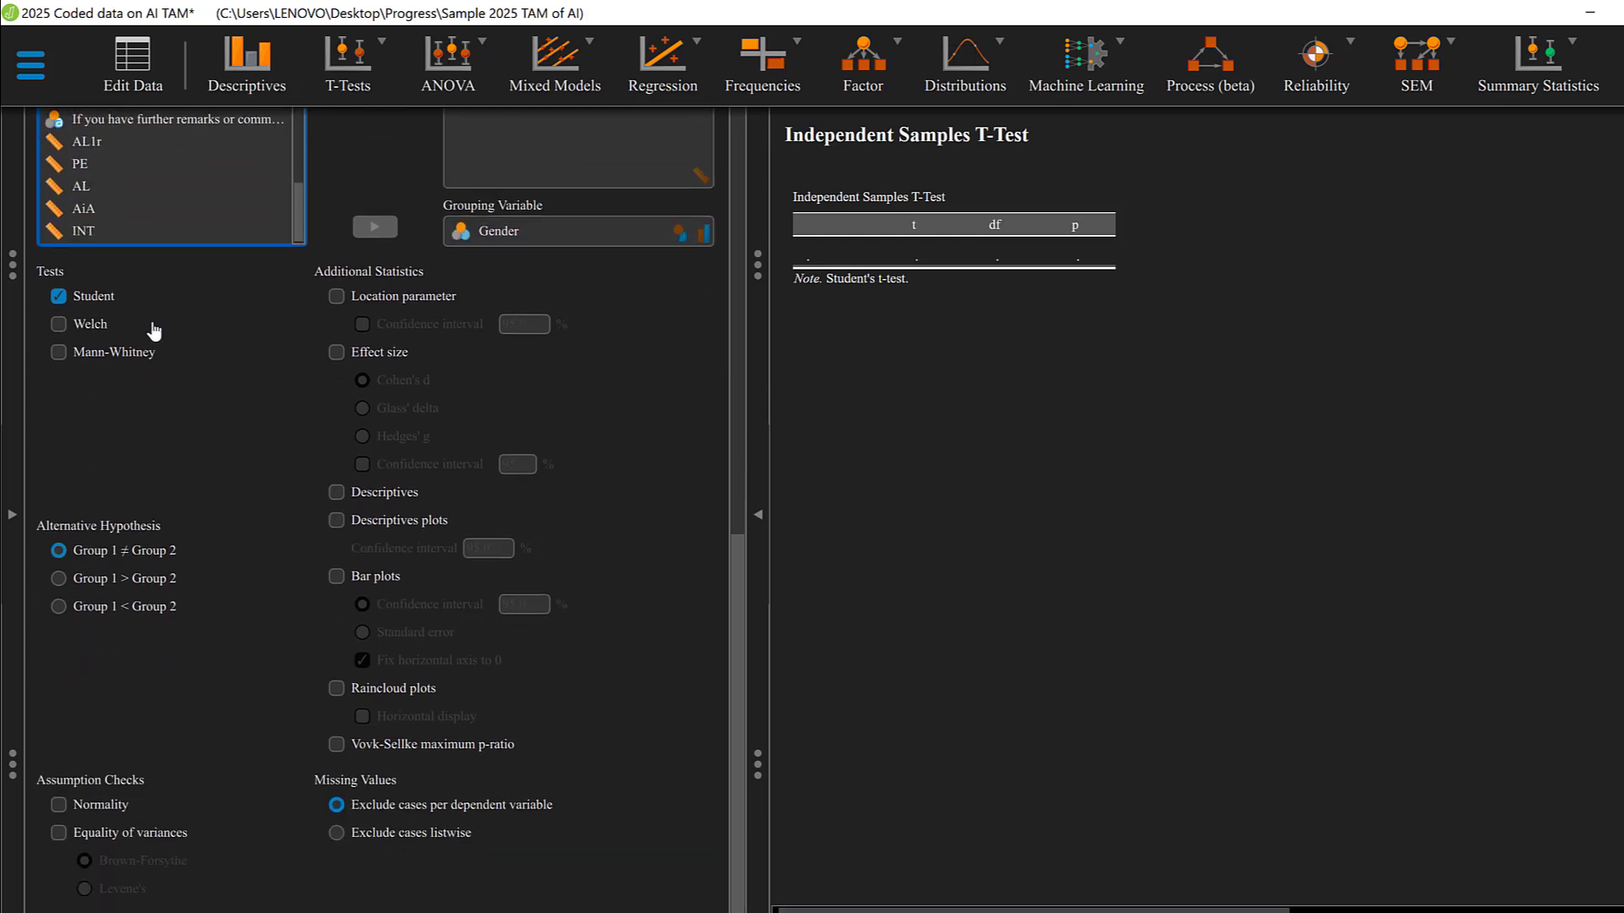
scroll(146, 222, up, 2)
scroll(147, 209, down, 1)
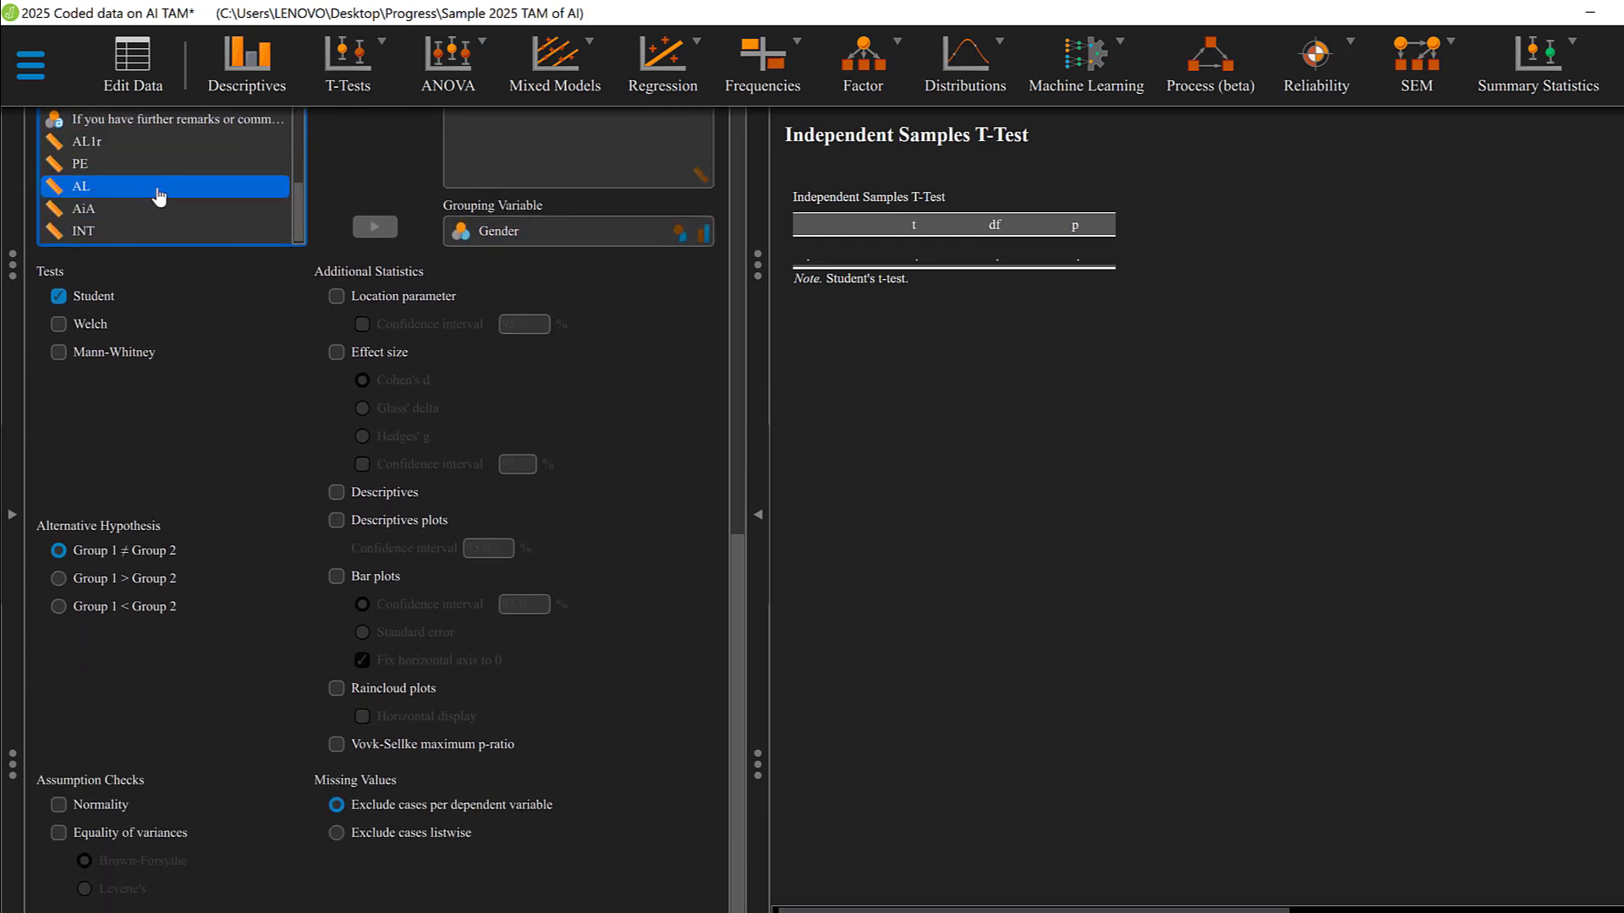
scroll(414, 175, up, 2)
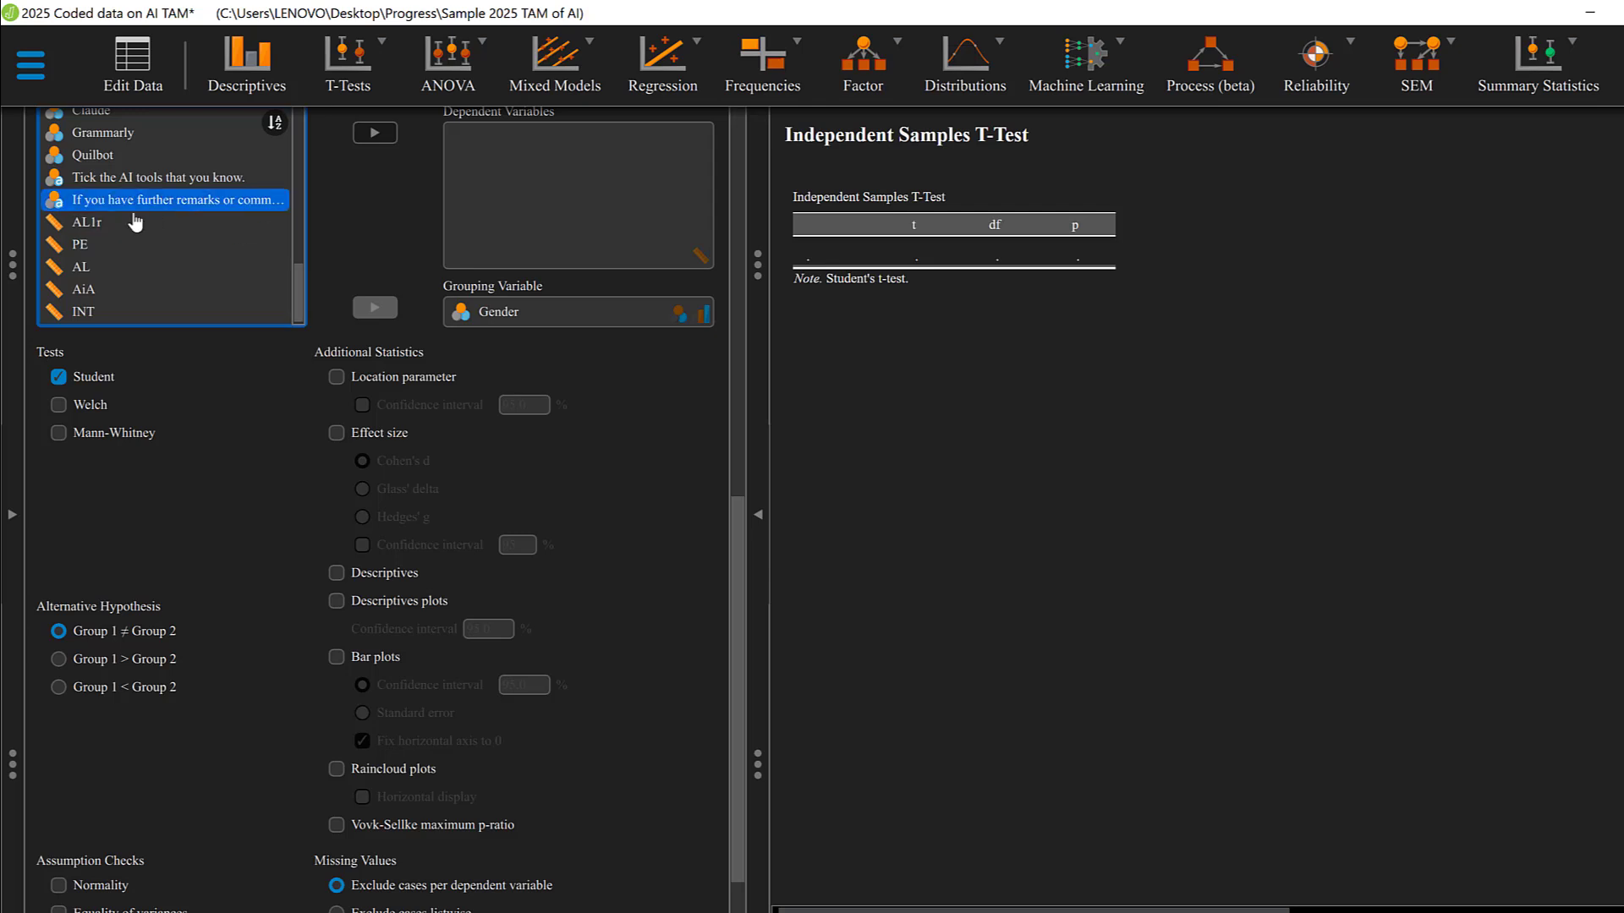
click(97, 243)
ctrl+click(288, 179)
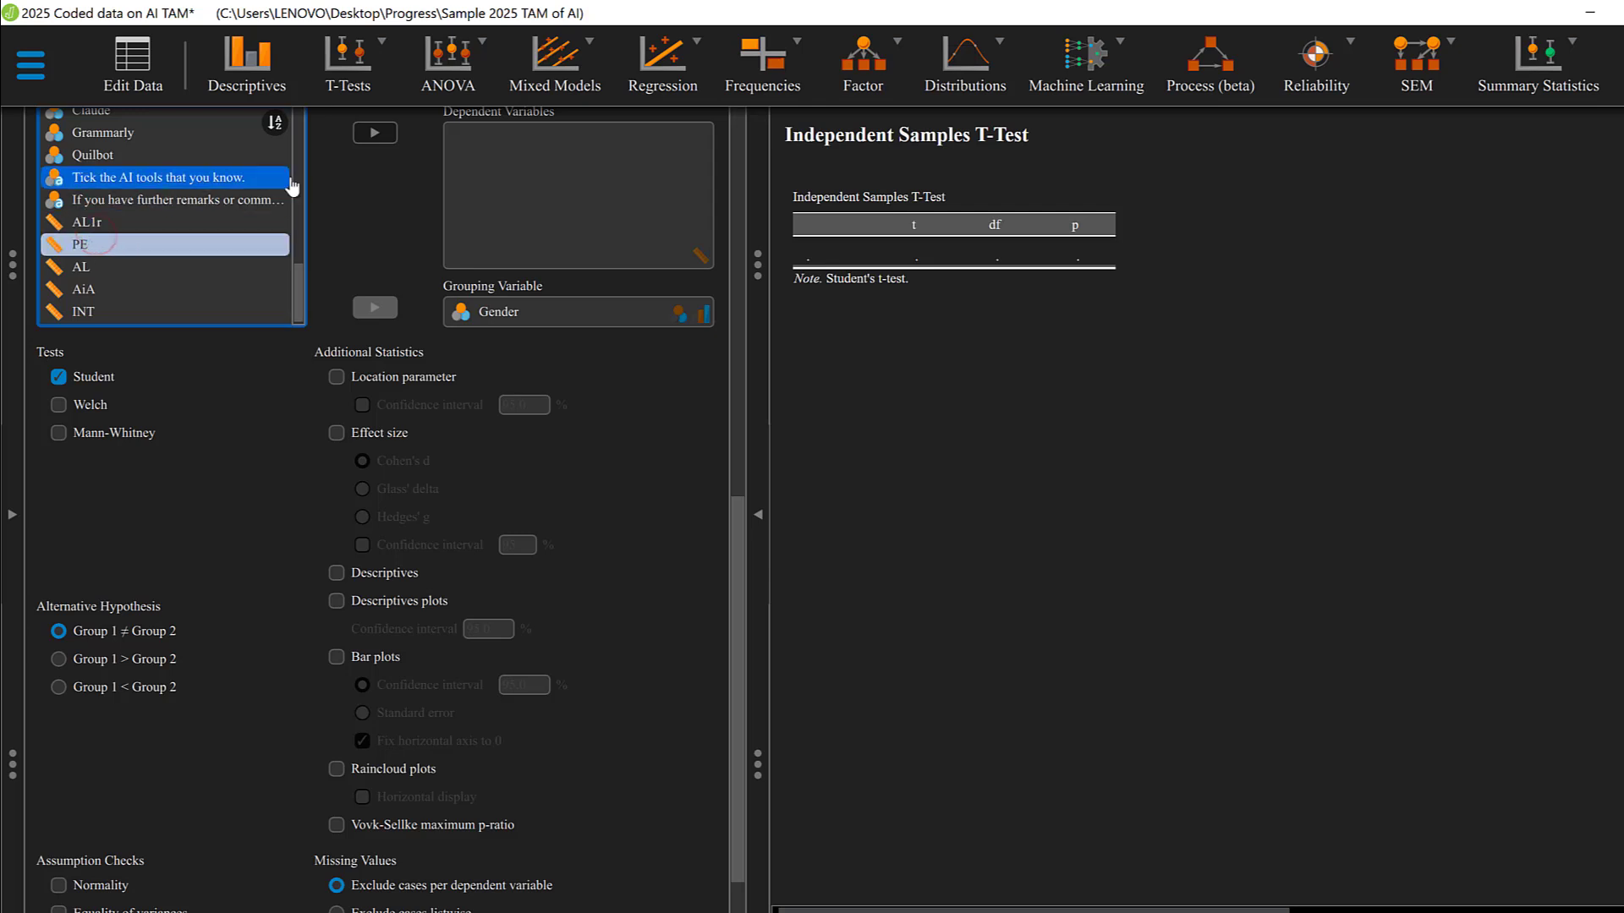
click(375, 133)
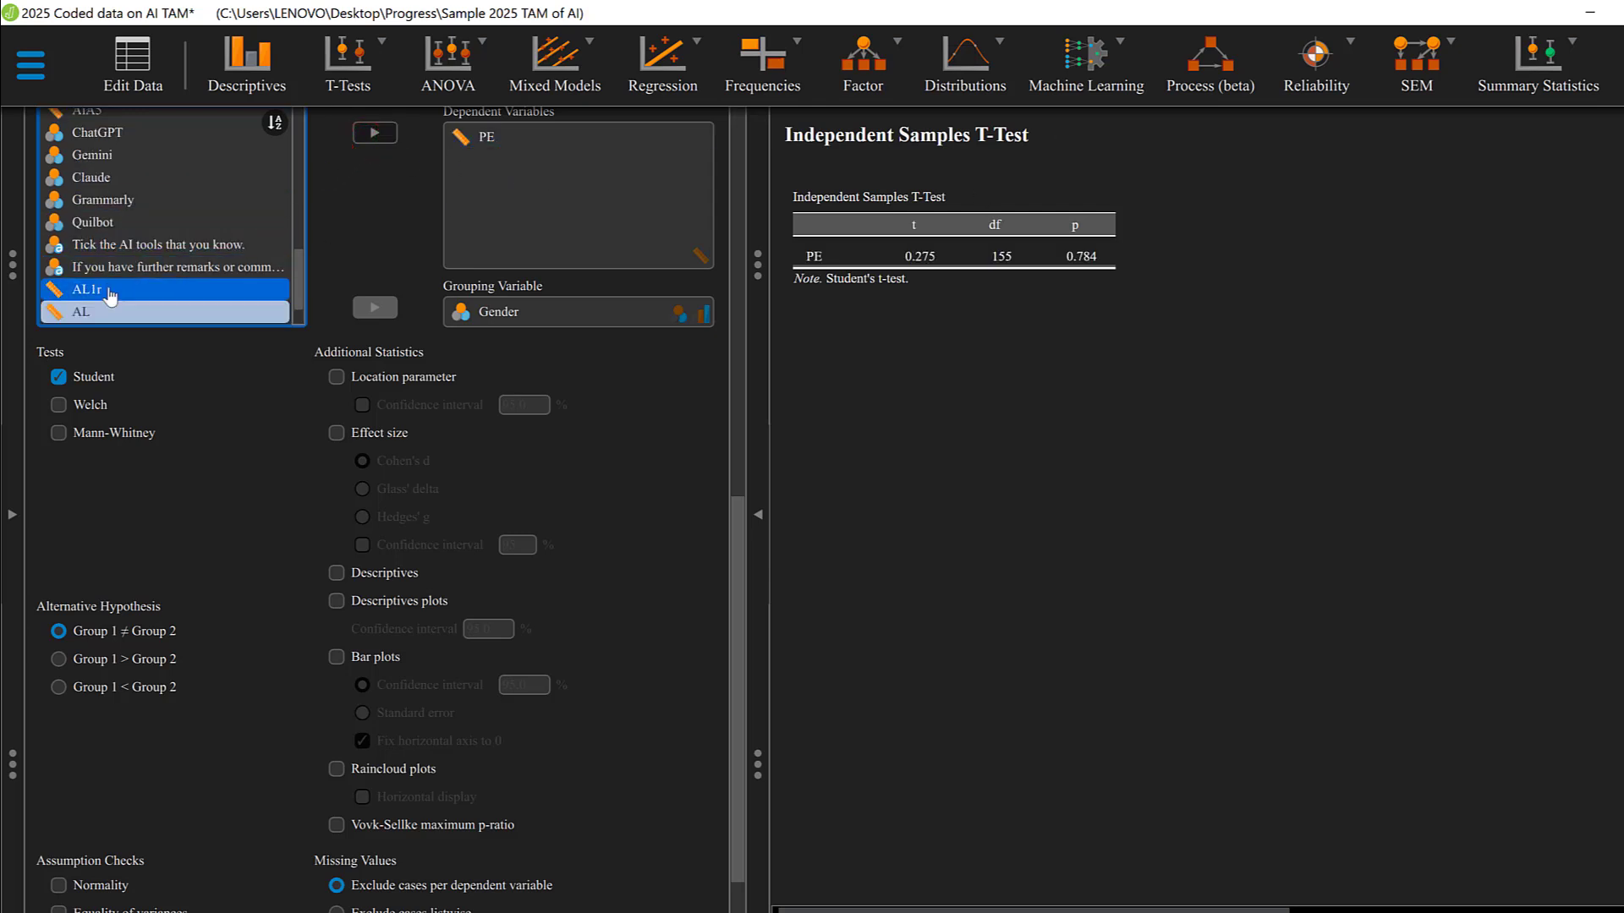
scroll(110, 296, down, 2)
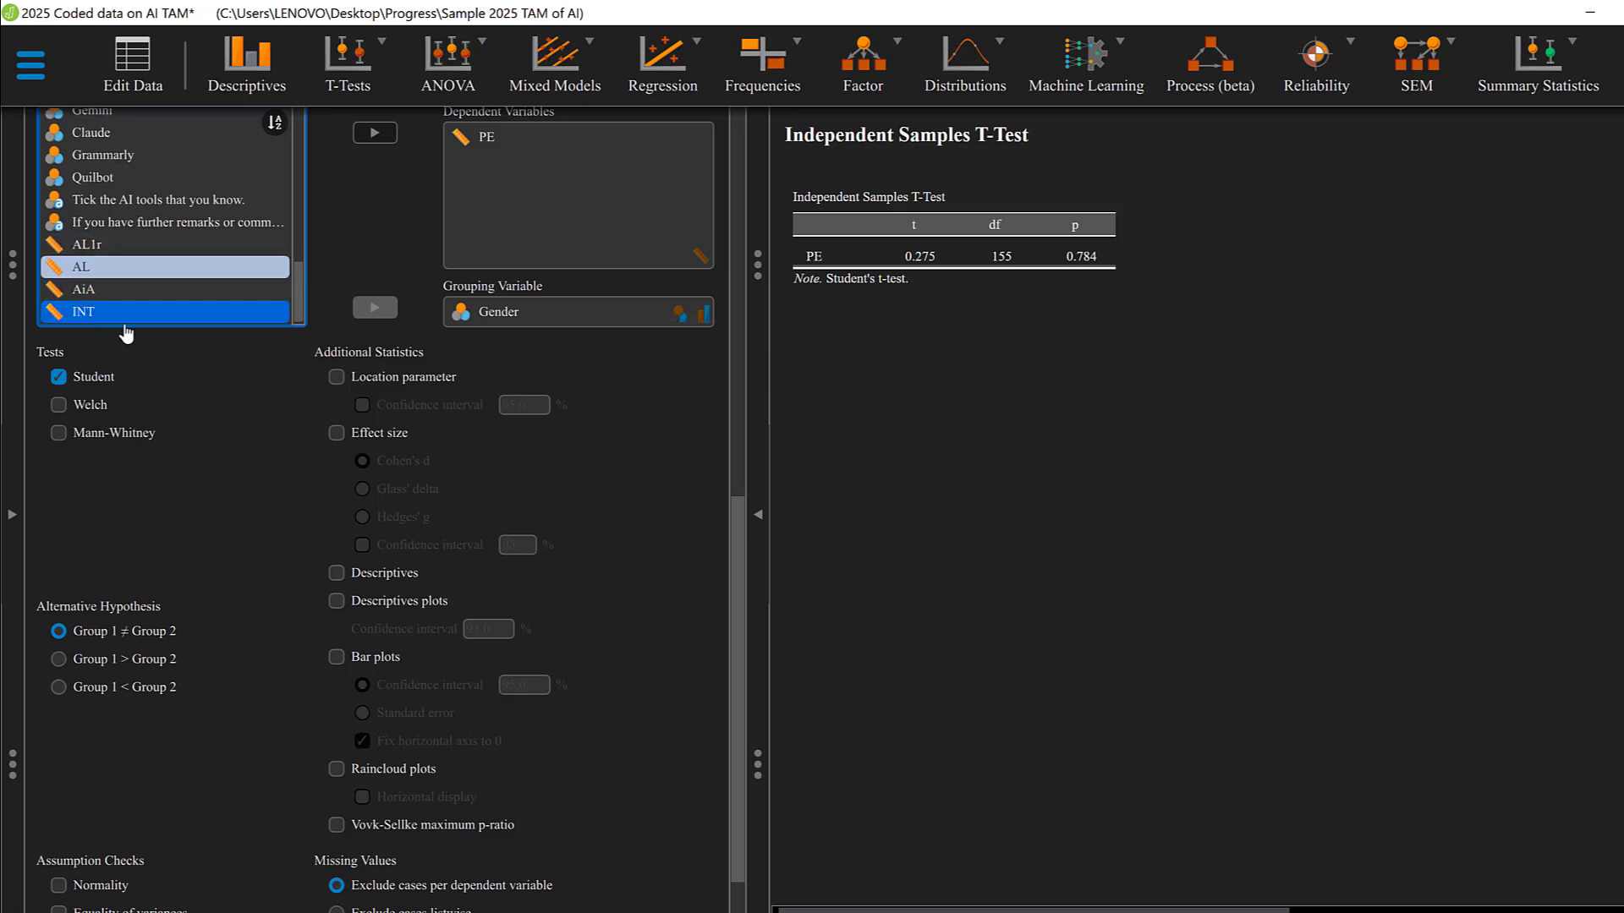
shift+click(108, 312)
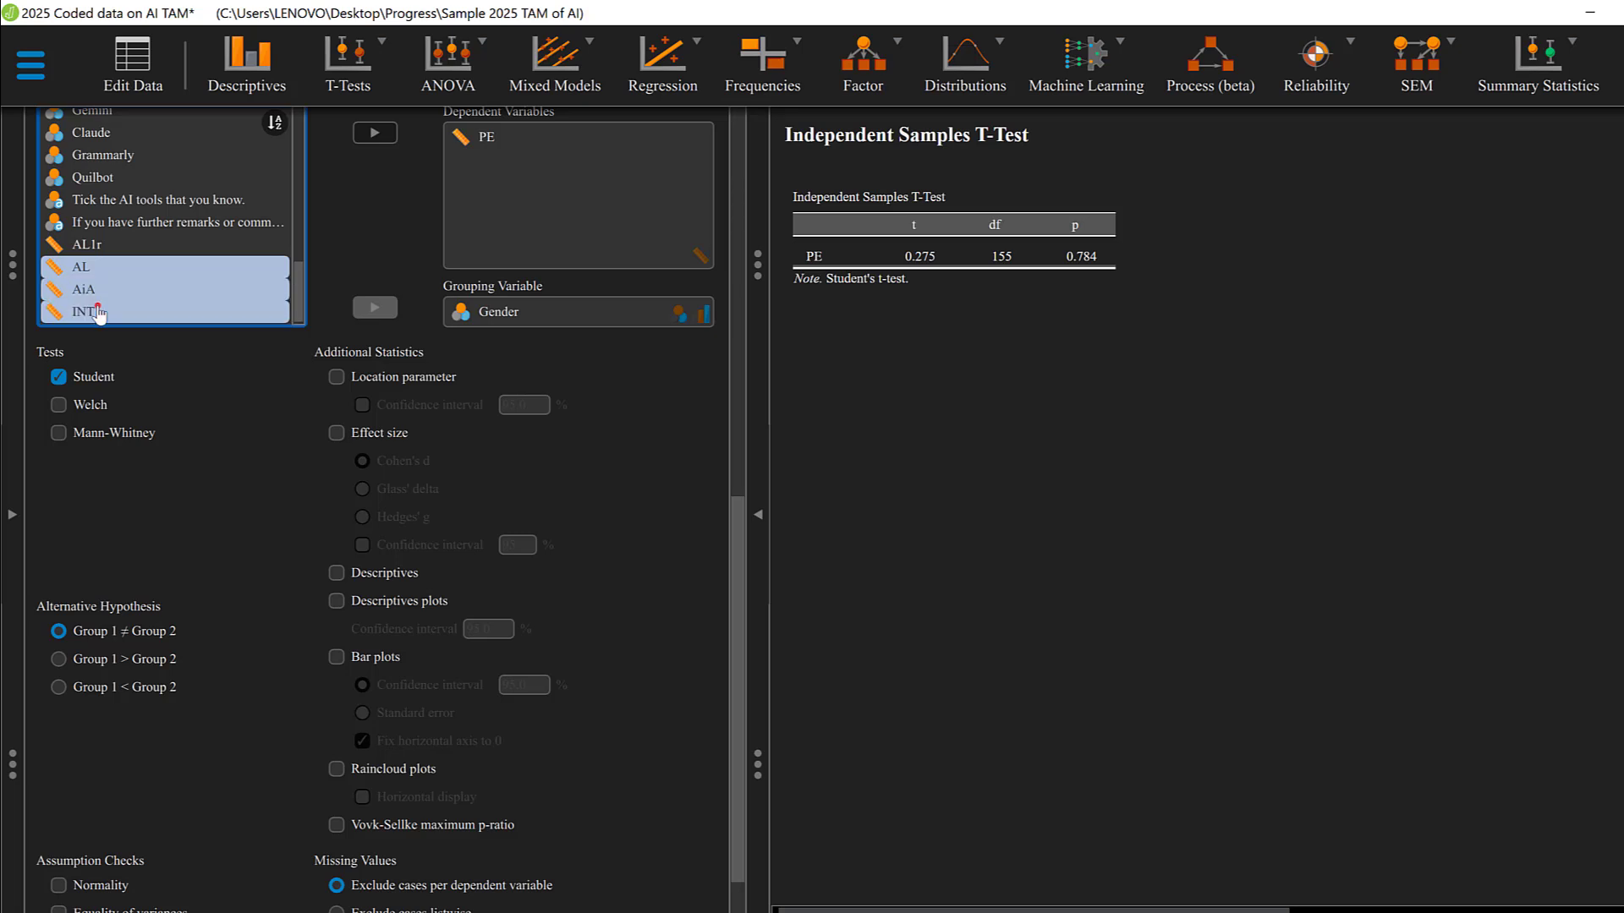
click(377, 134)
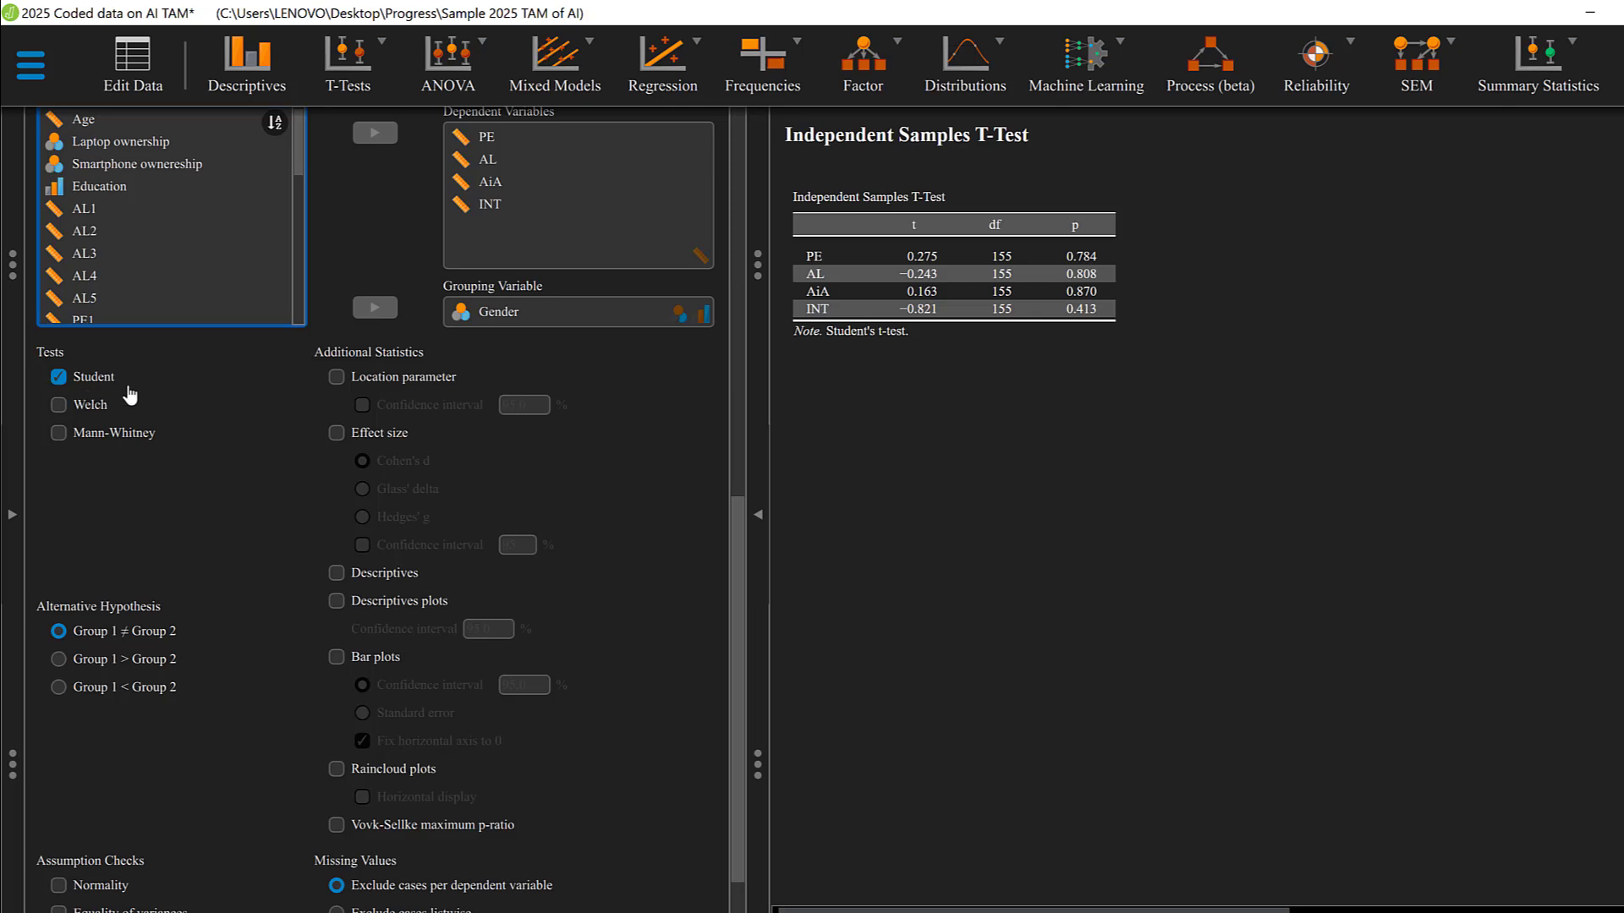
Switch the test from Student to Mann-Whitney and enable the normality assumption check
click(61, 434)
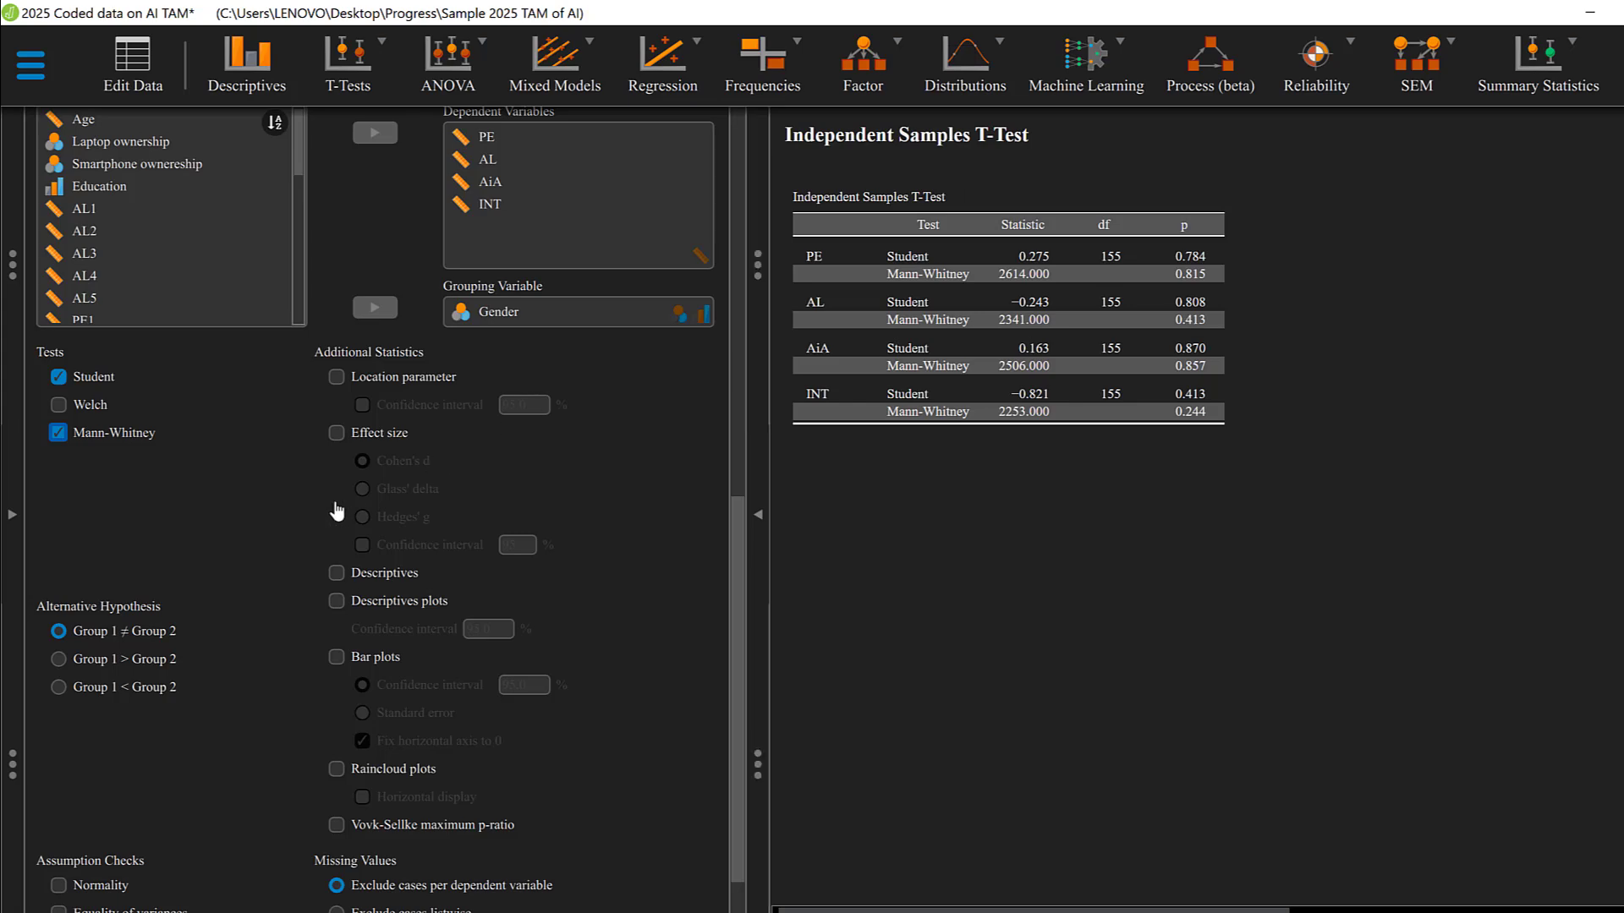
scroll(212, 737, down, 2)
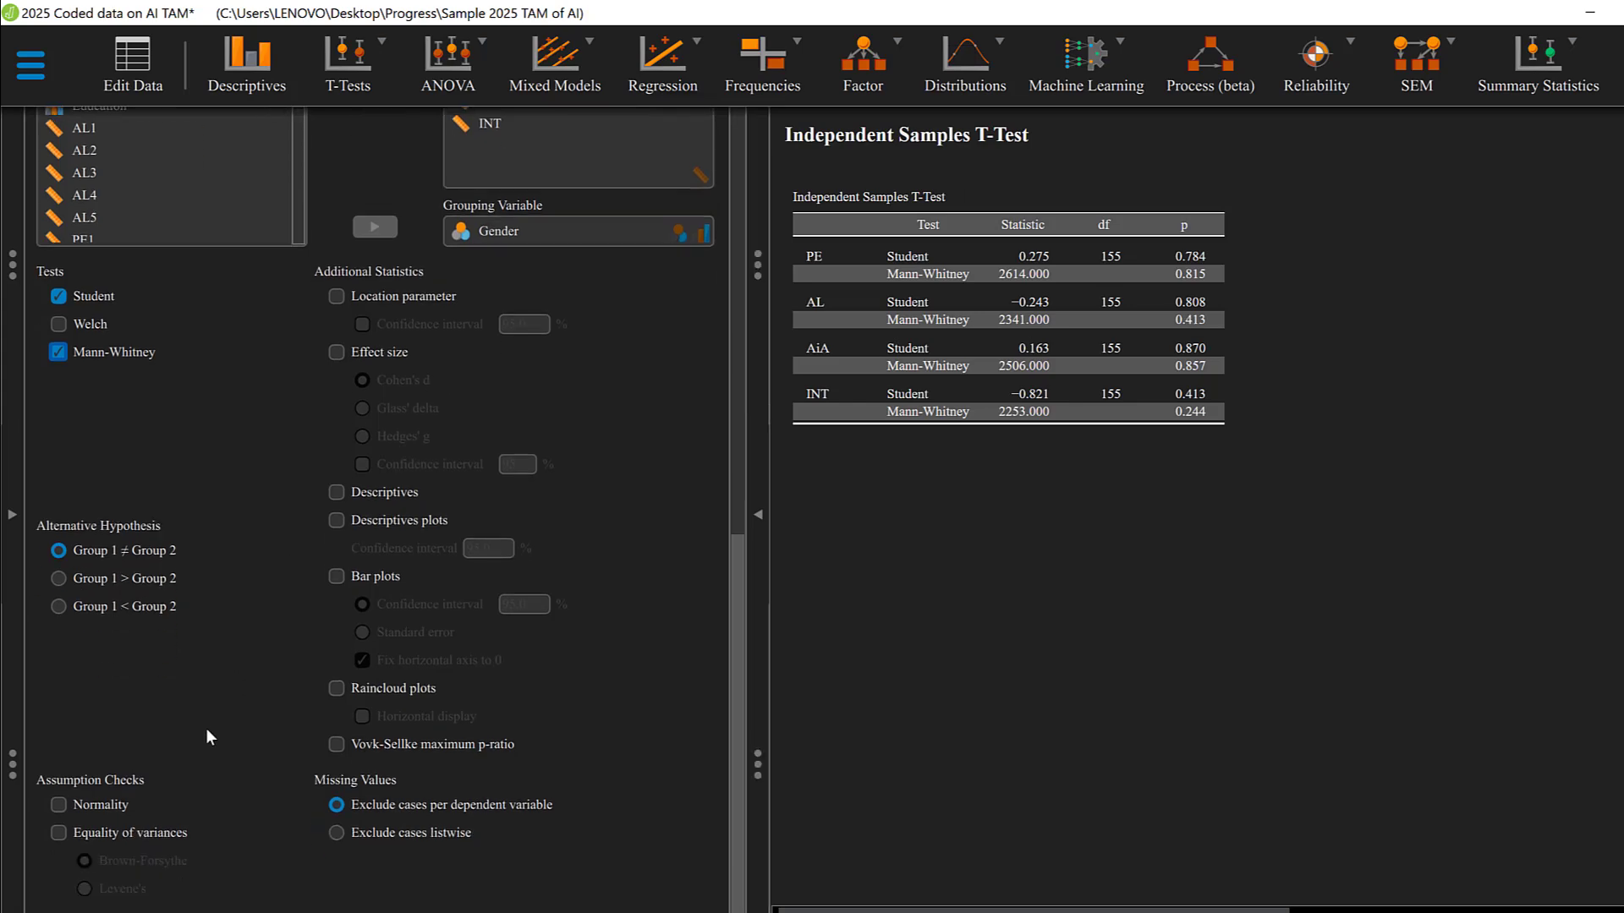
click(61, 805)
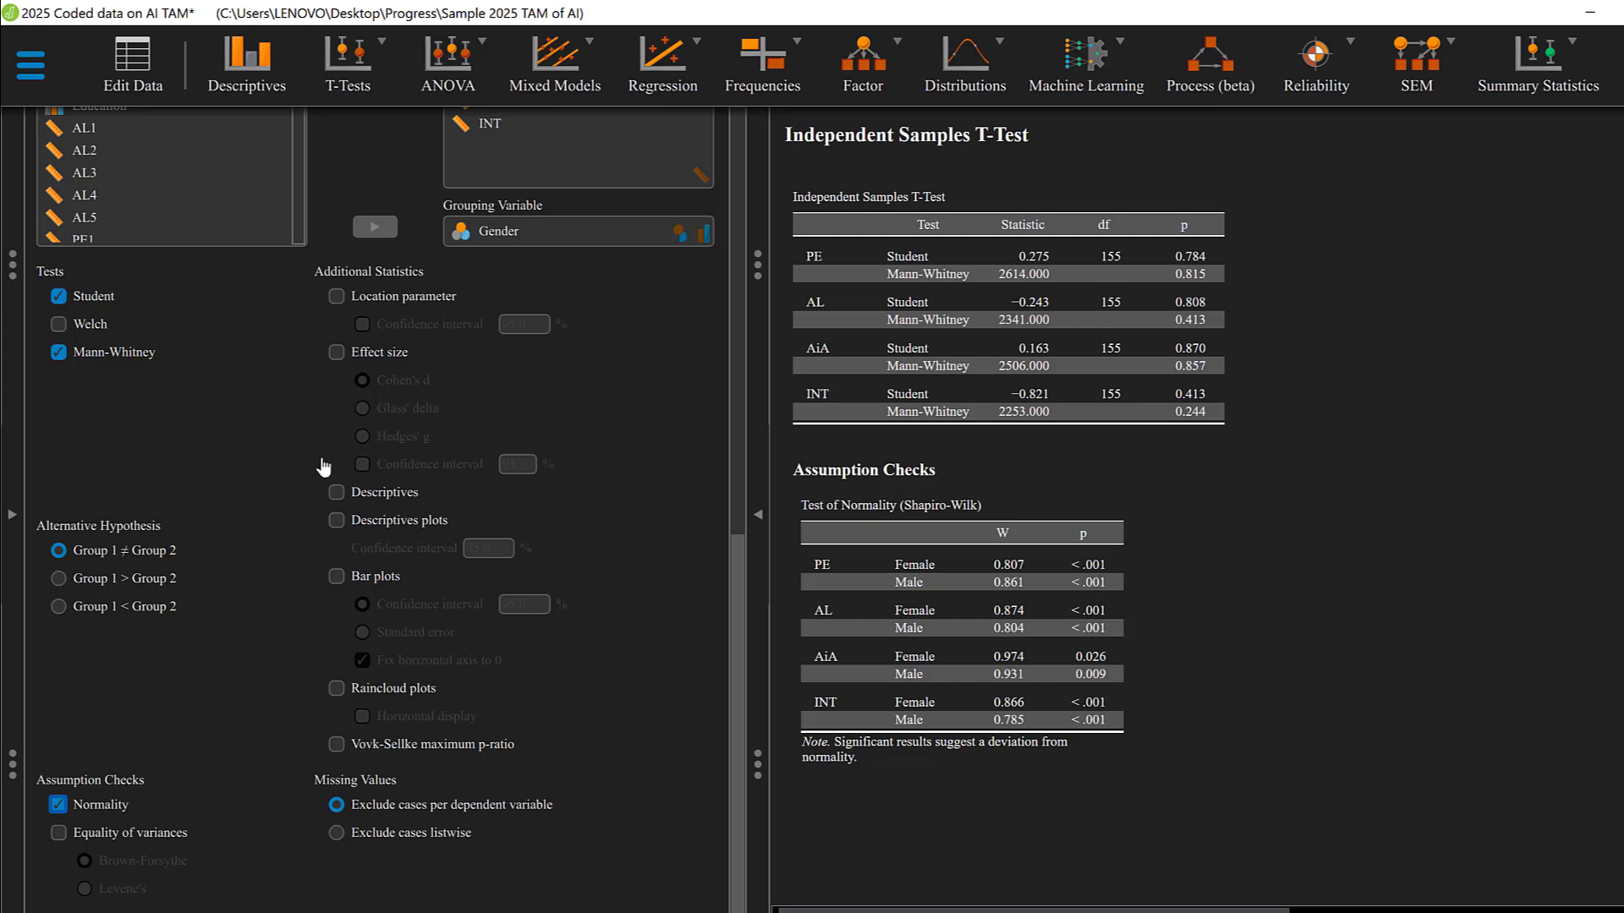
click(59, 297)
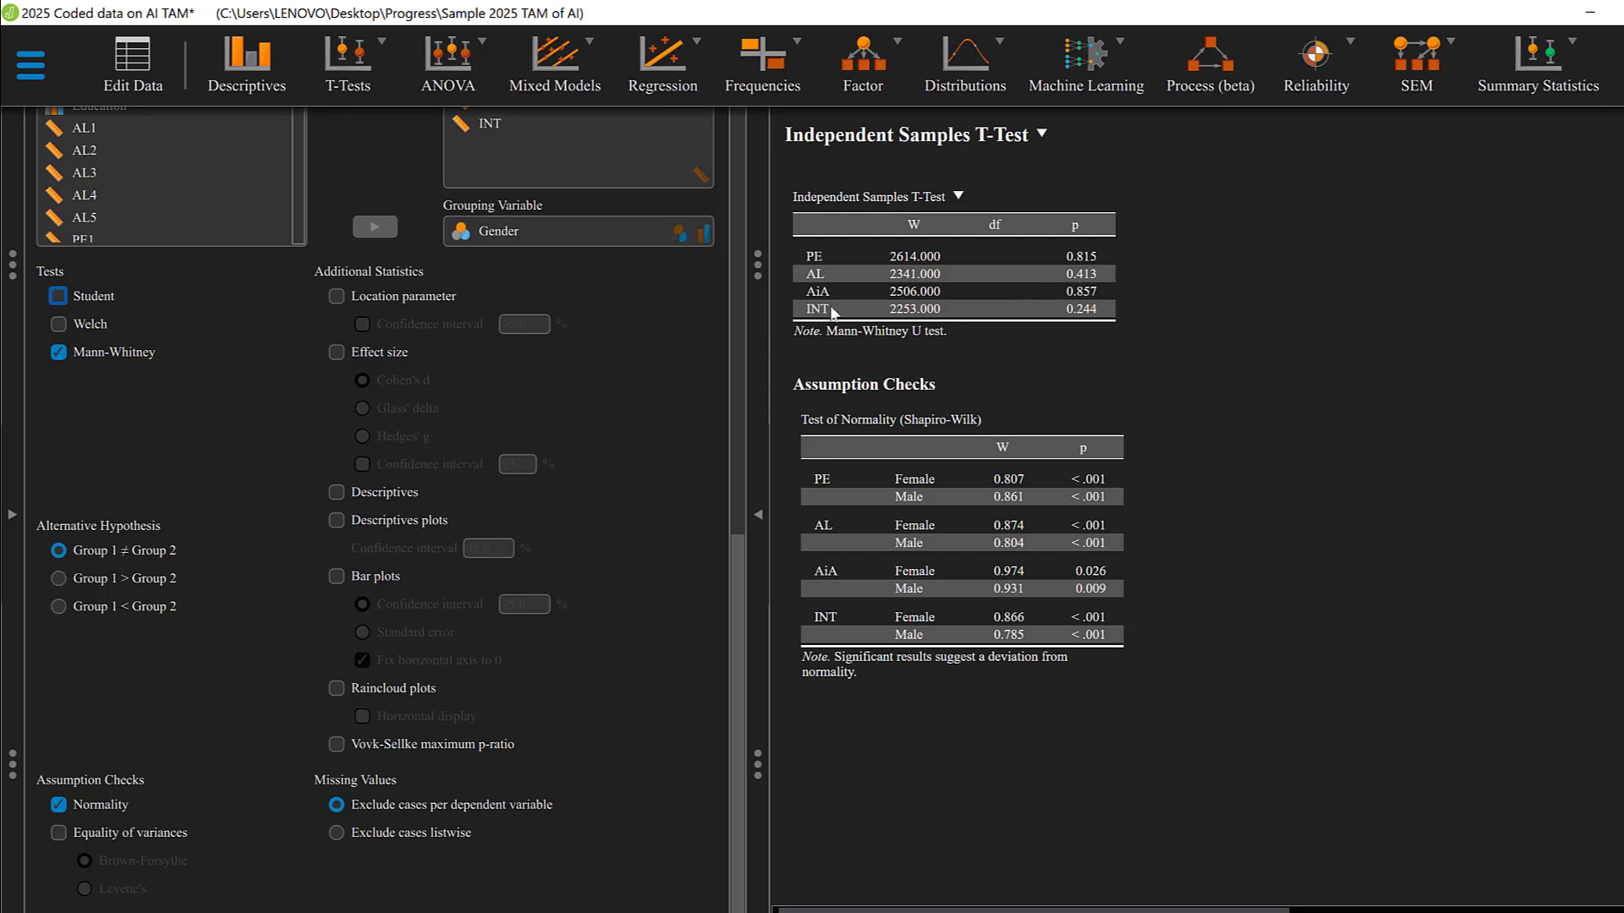
Add group descriptives and descriptives plots with a 95% confidence interval, and look over the results for the four variables
click(337, 494)
scroll(922, 609, down, 1)
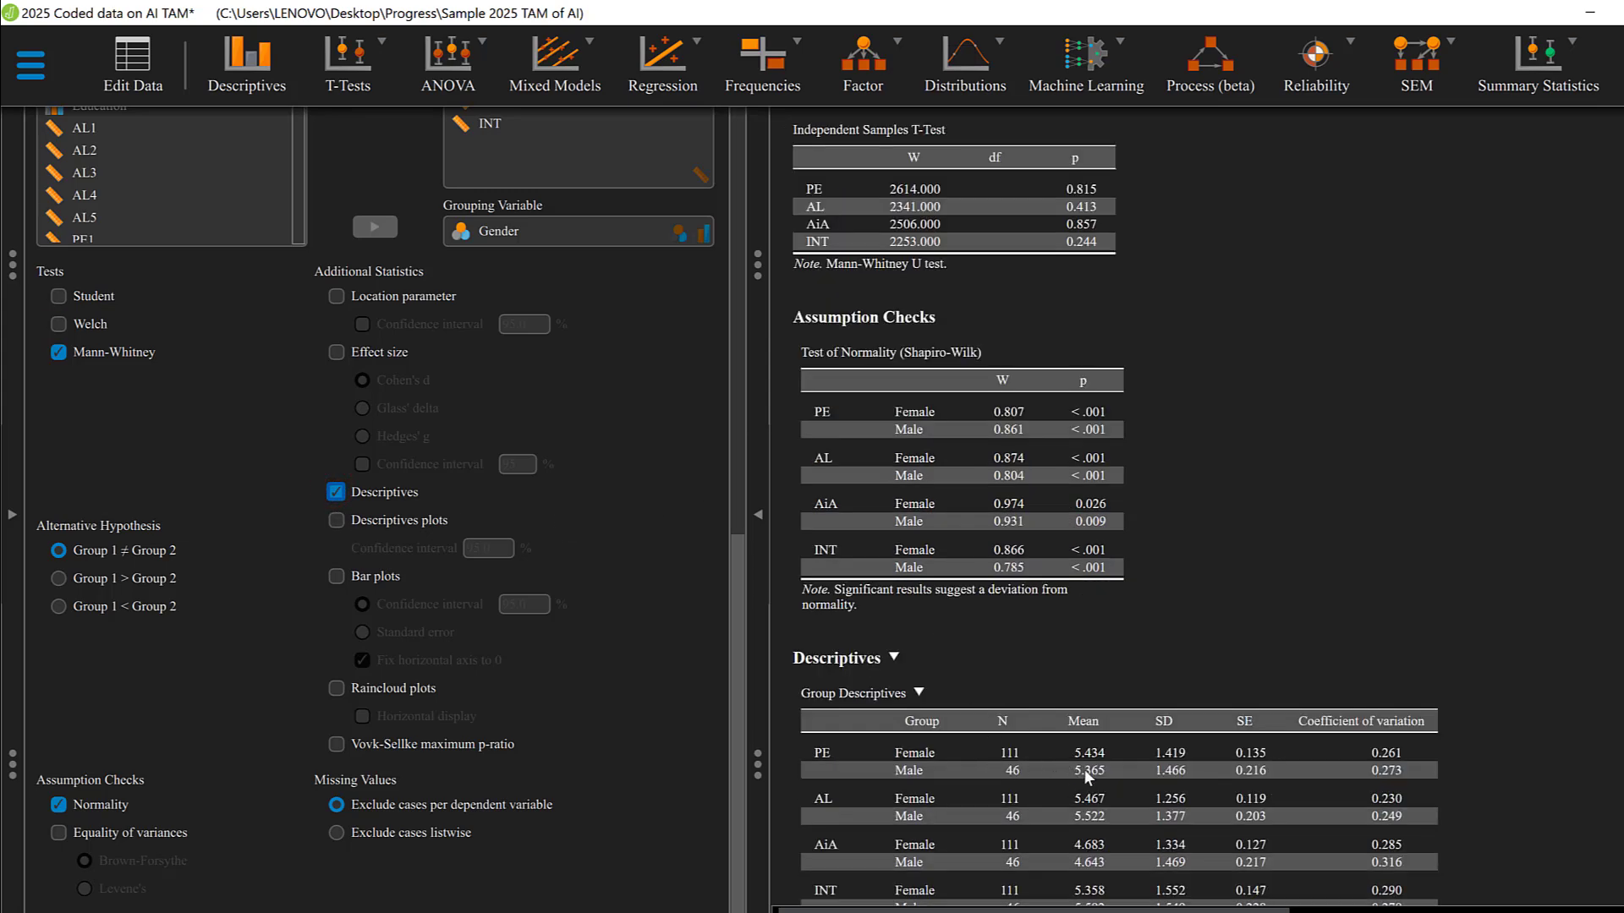
scroll(1091, 783, down, 1)
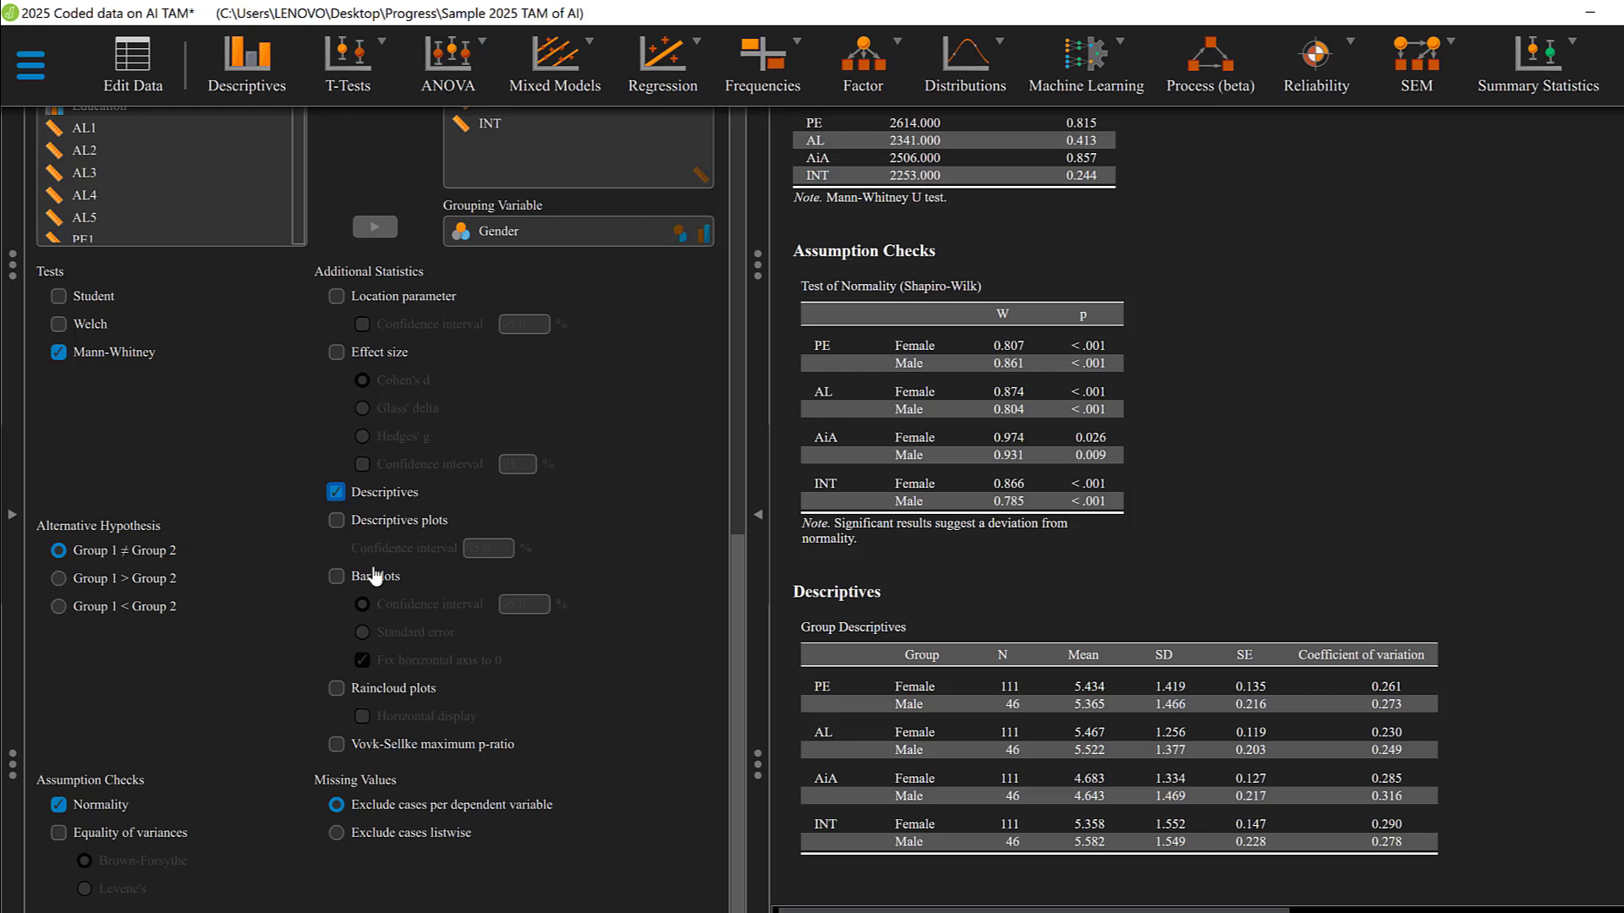
click(337, 522)
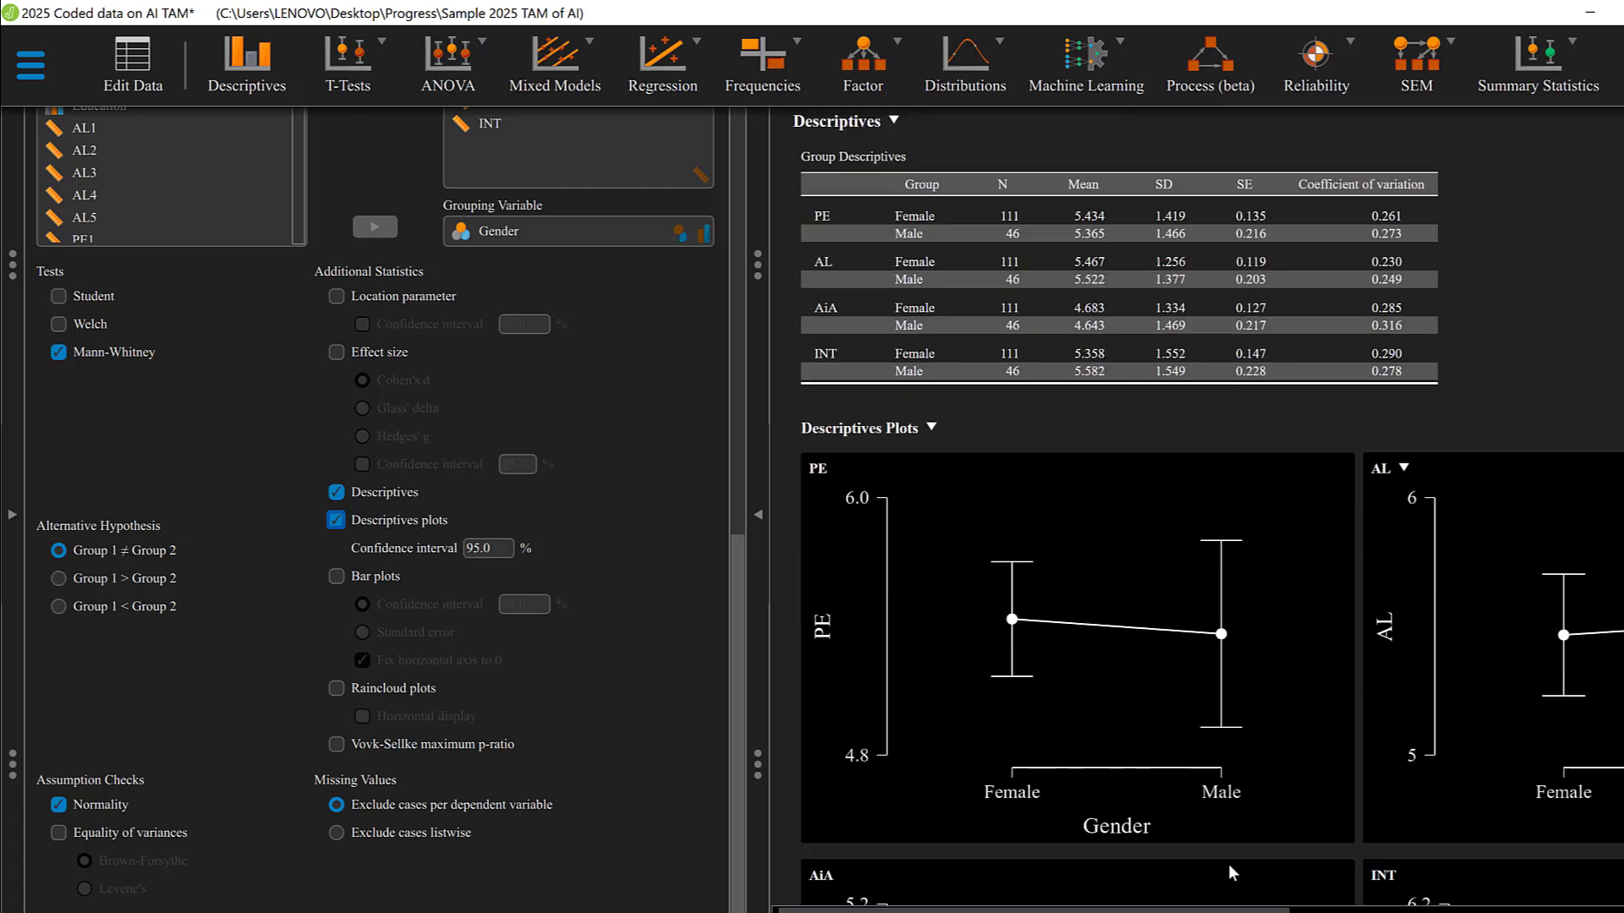
scroll(1113, 795, down, 2)
scroll(1113, 805, down, 3)
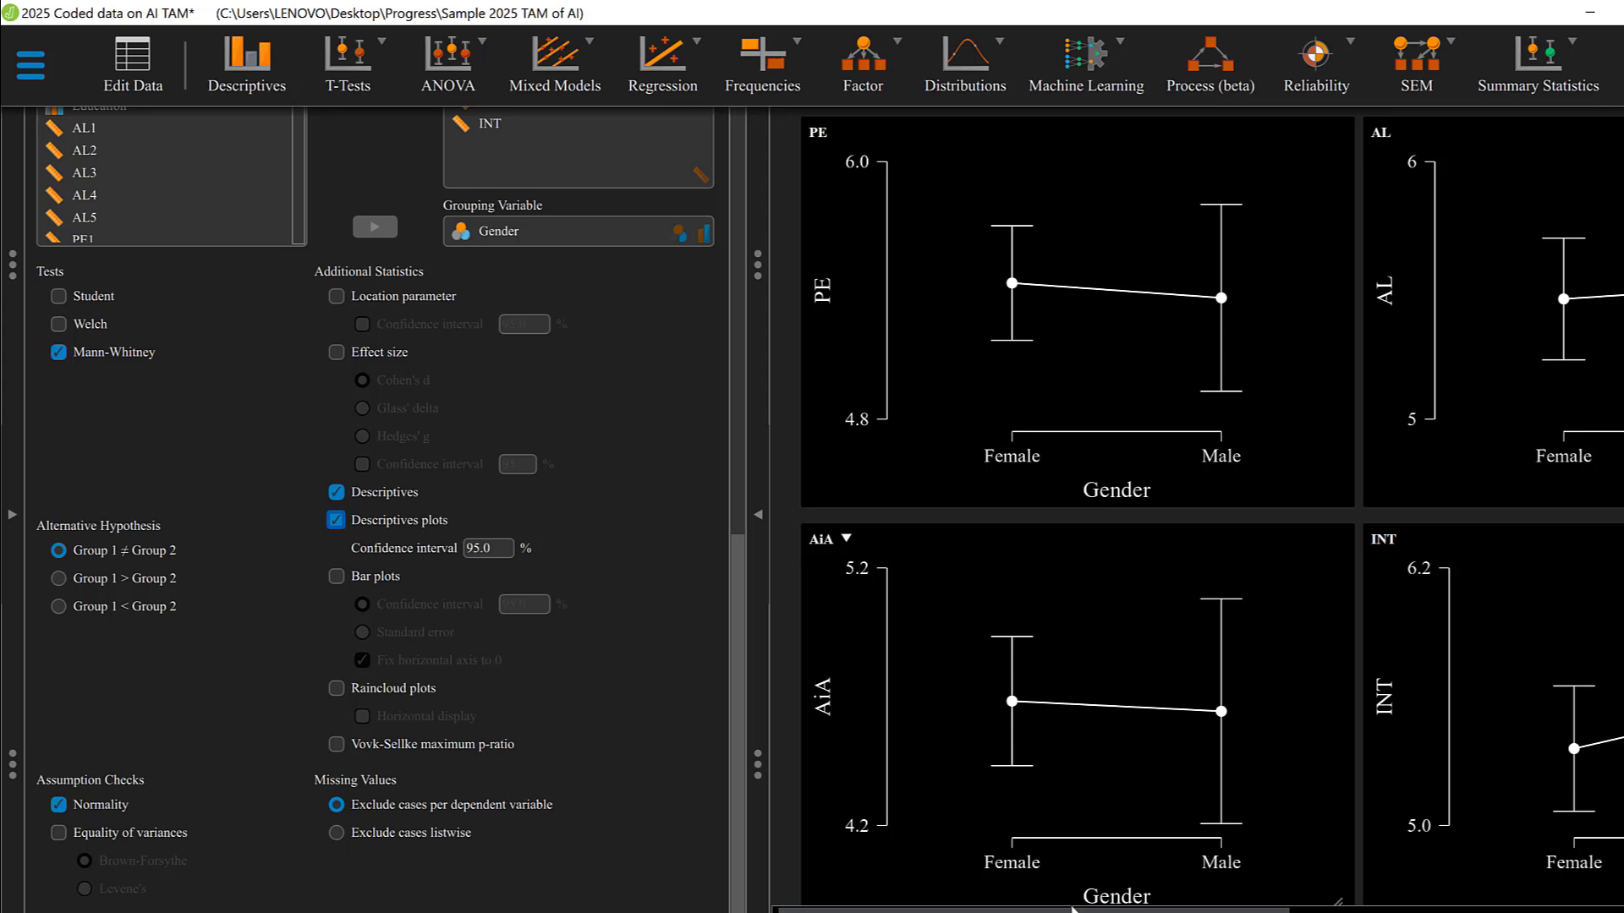
mouse_move(1073, 909)
mouse_down()
mouse_move(1355, 911)
mouse_move(1078, 881)
mouse_up()
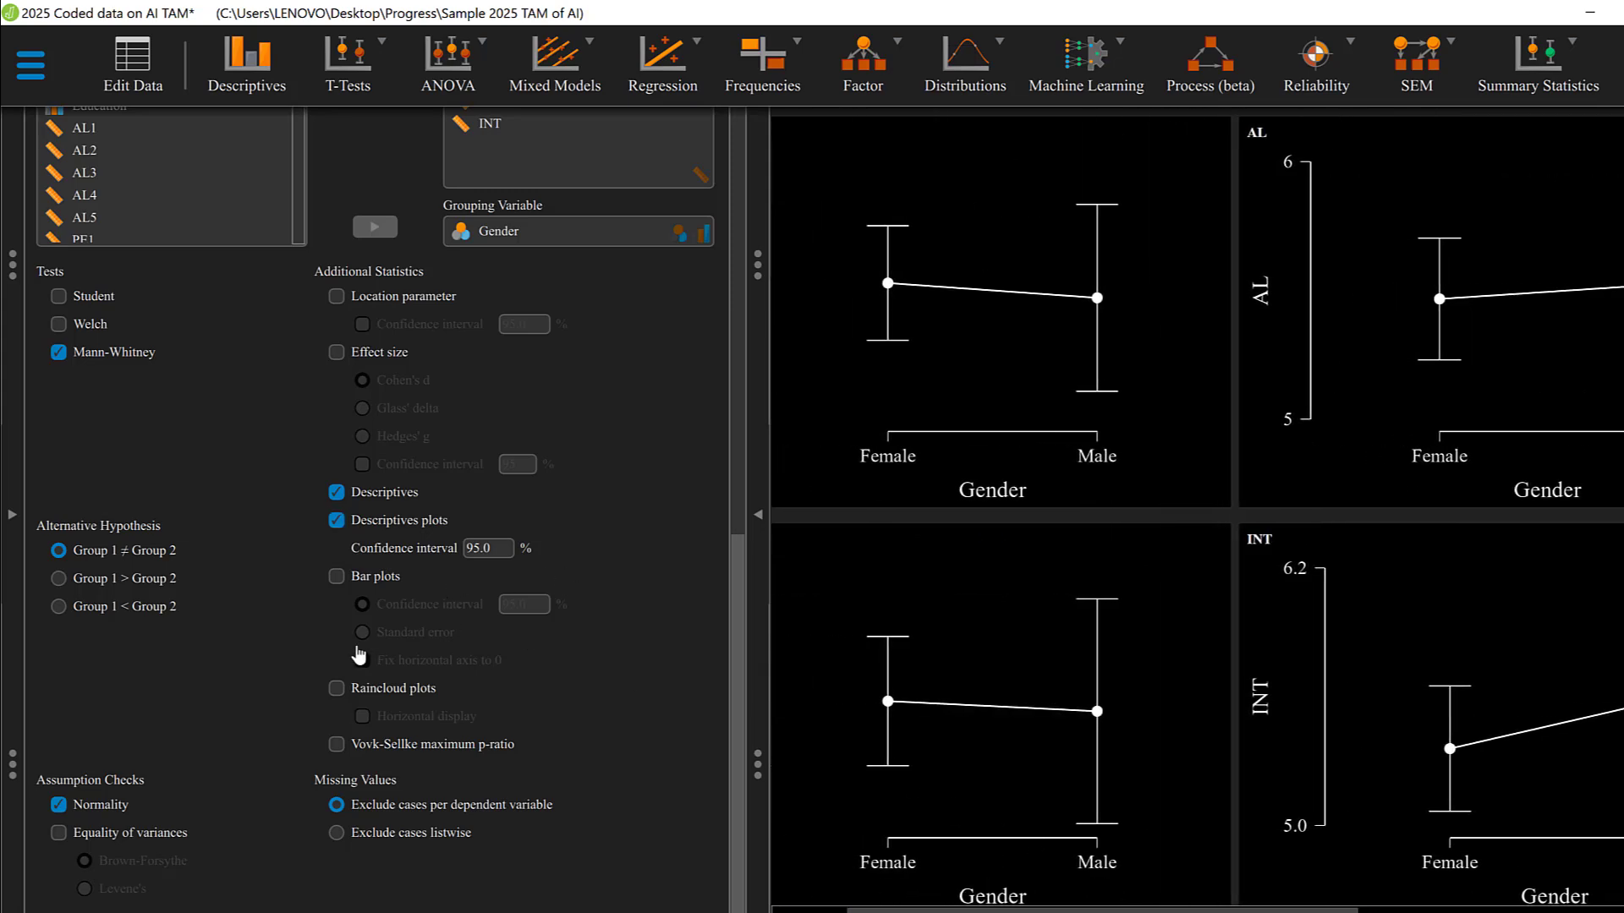
Enable the equality of variances check using Levene's test and review its table in the results
click(59, 833)
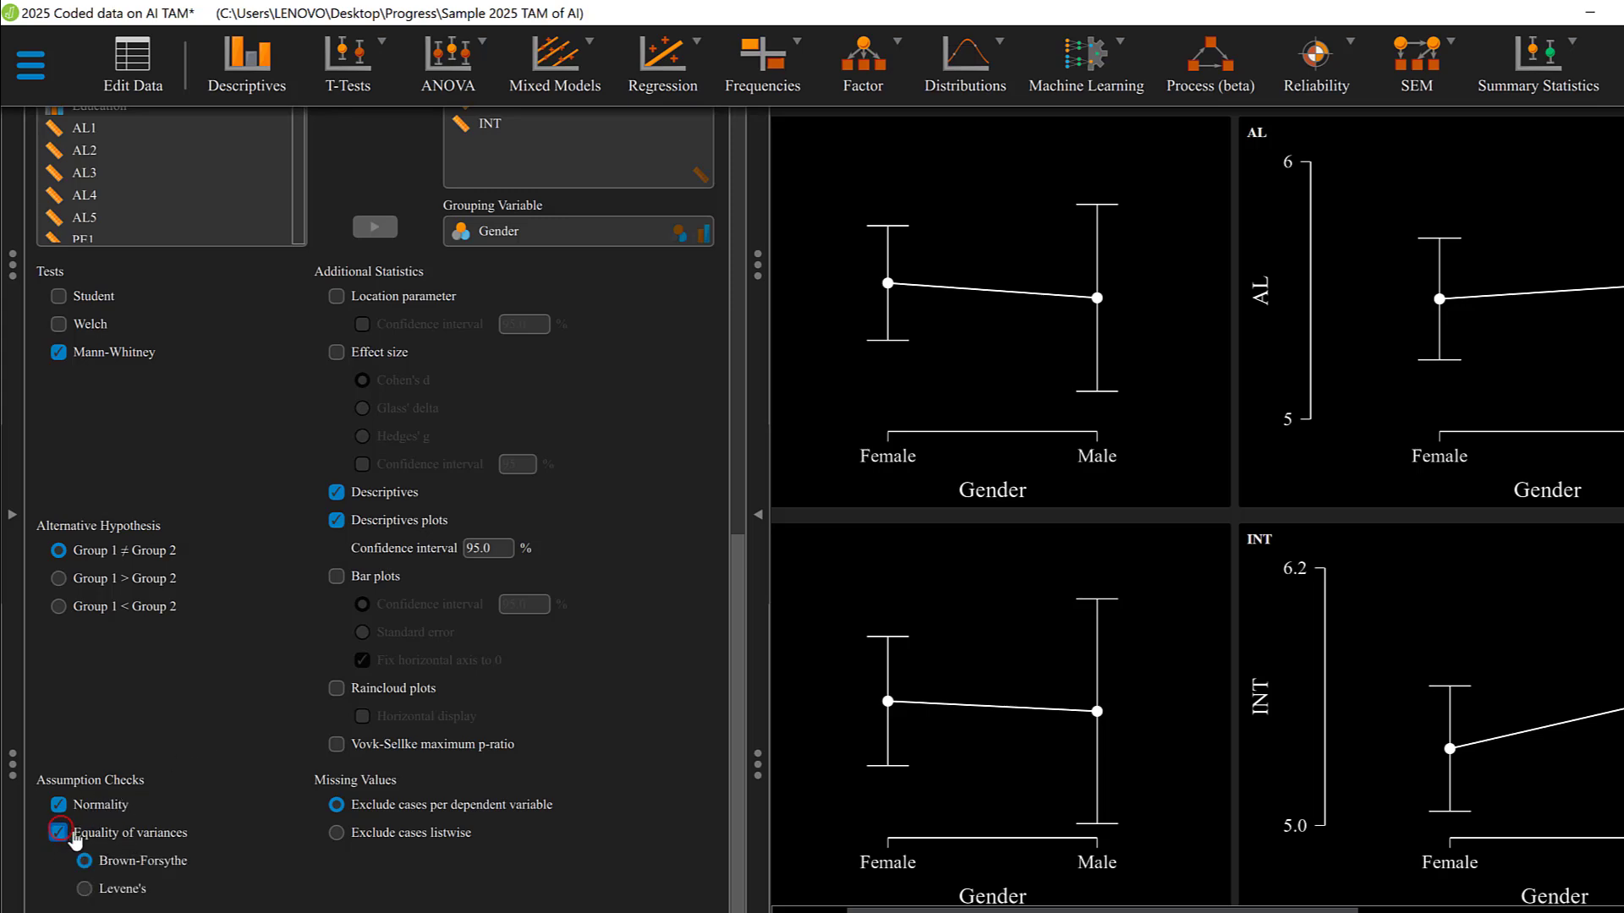
click(86, 889)
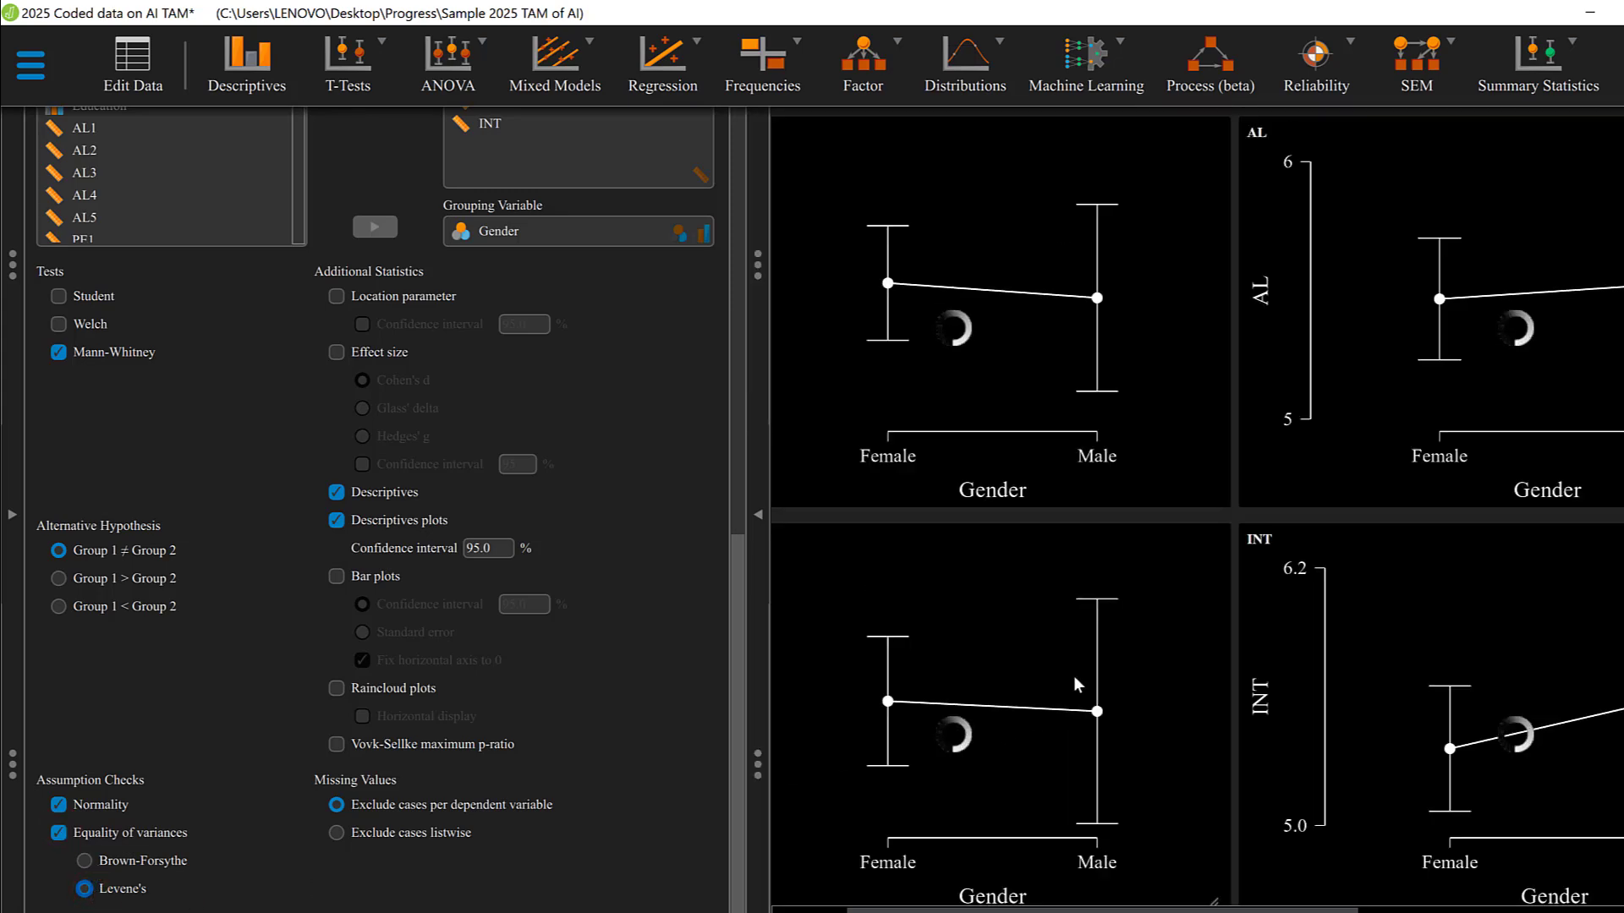
scroll(1062, 524, up, 3)
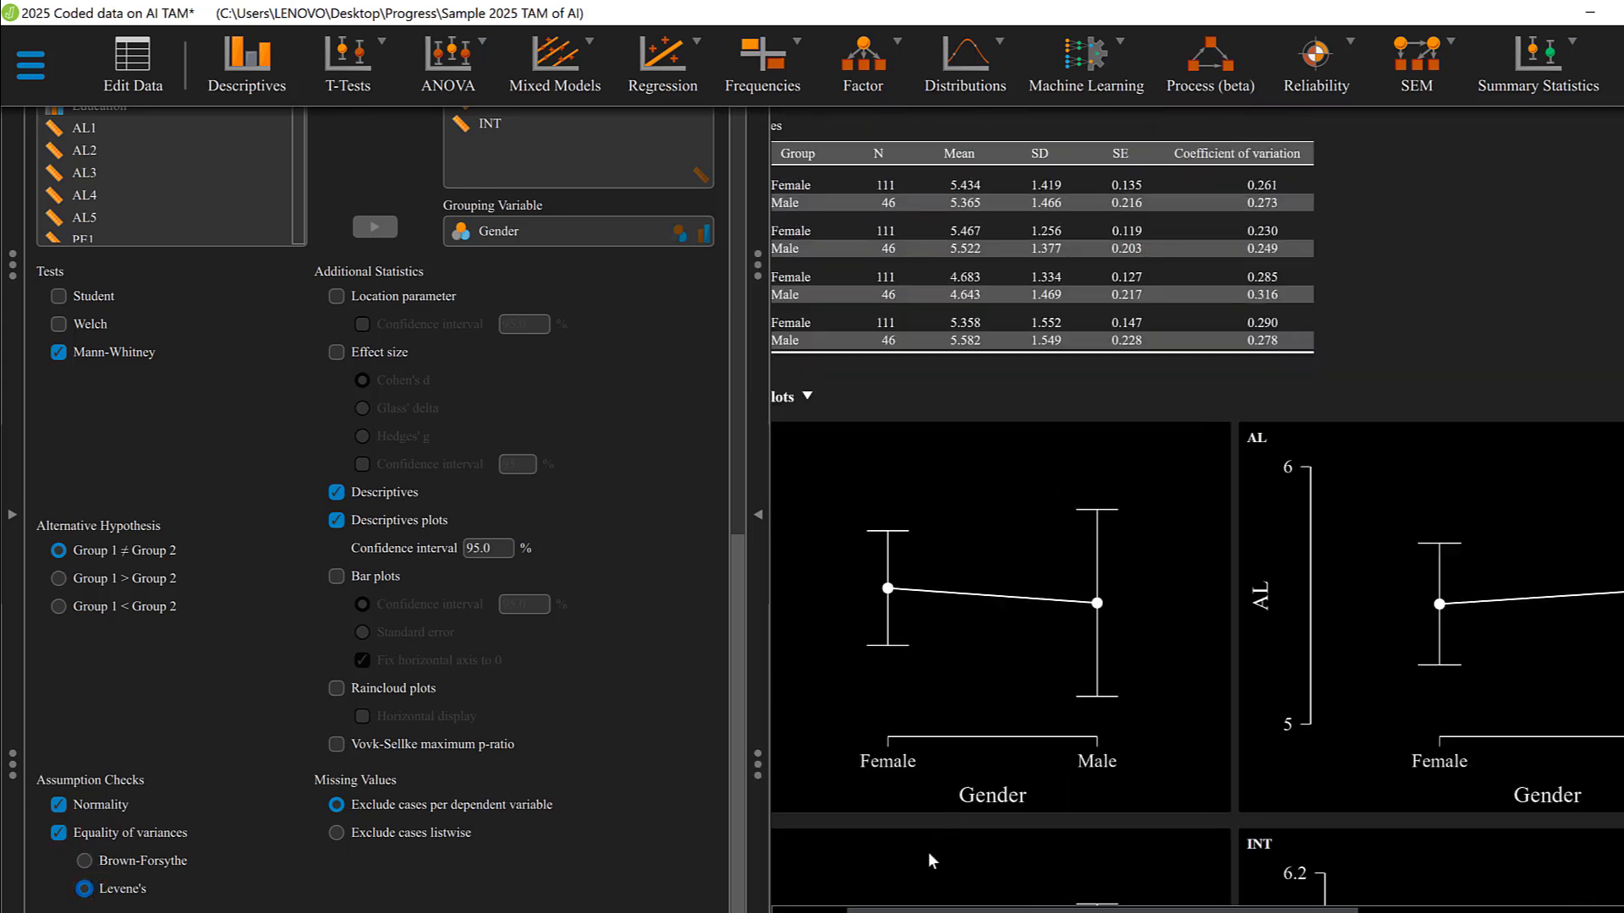
drag(890, 909, 818, 909)
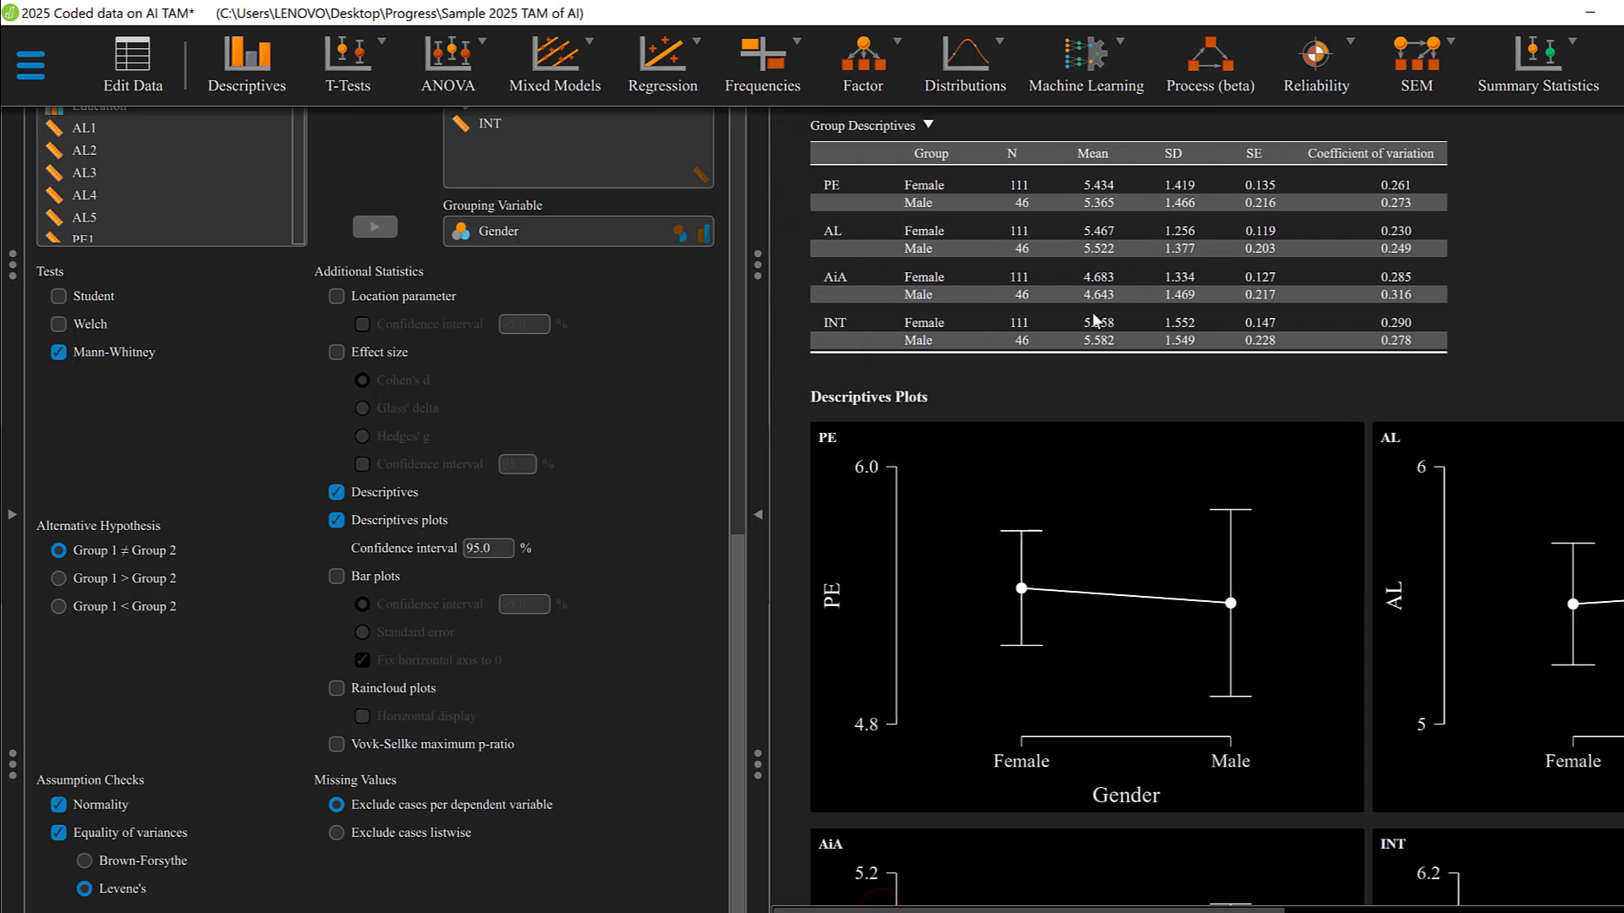
scroll(1174, 284, up, 1)
scroll(1158, 302, down, 5)
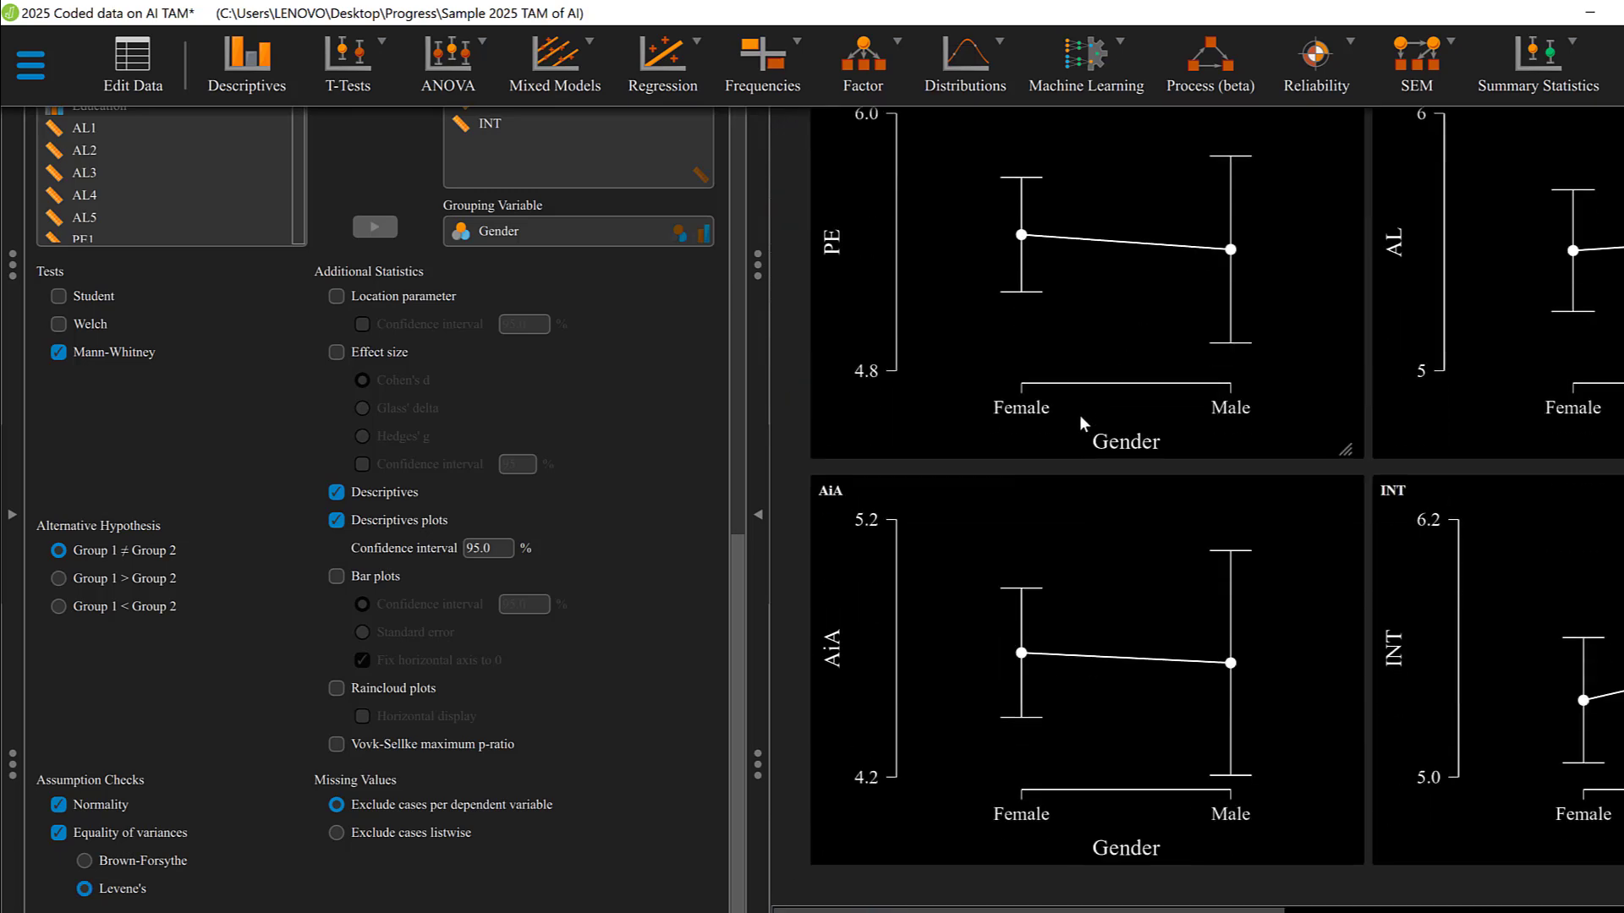
scroll(1079, 415, up, 4)
scroll(1112, 336, up, 8)
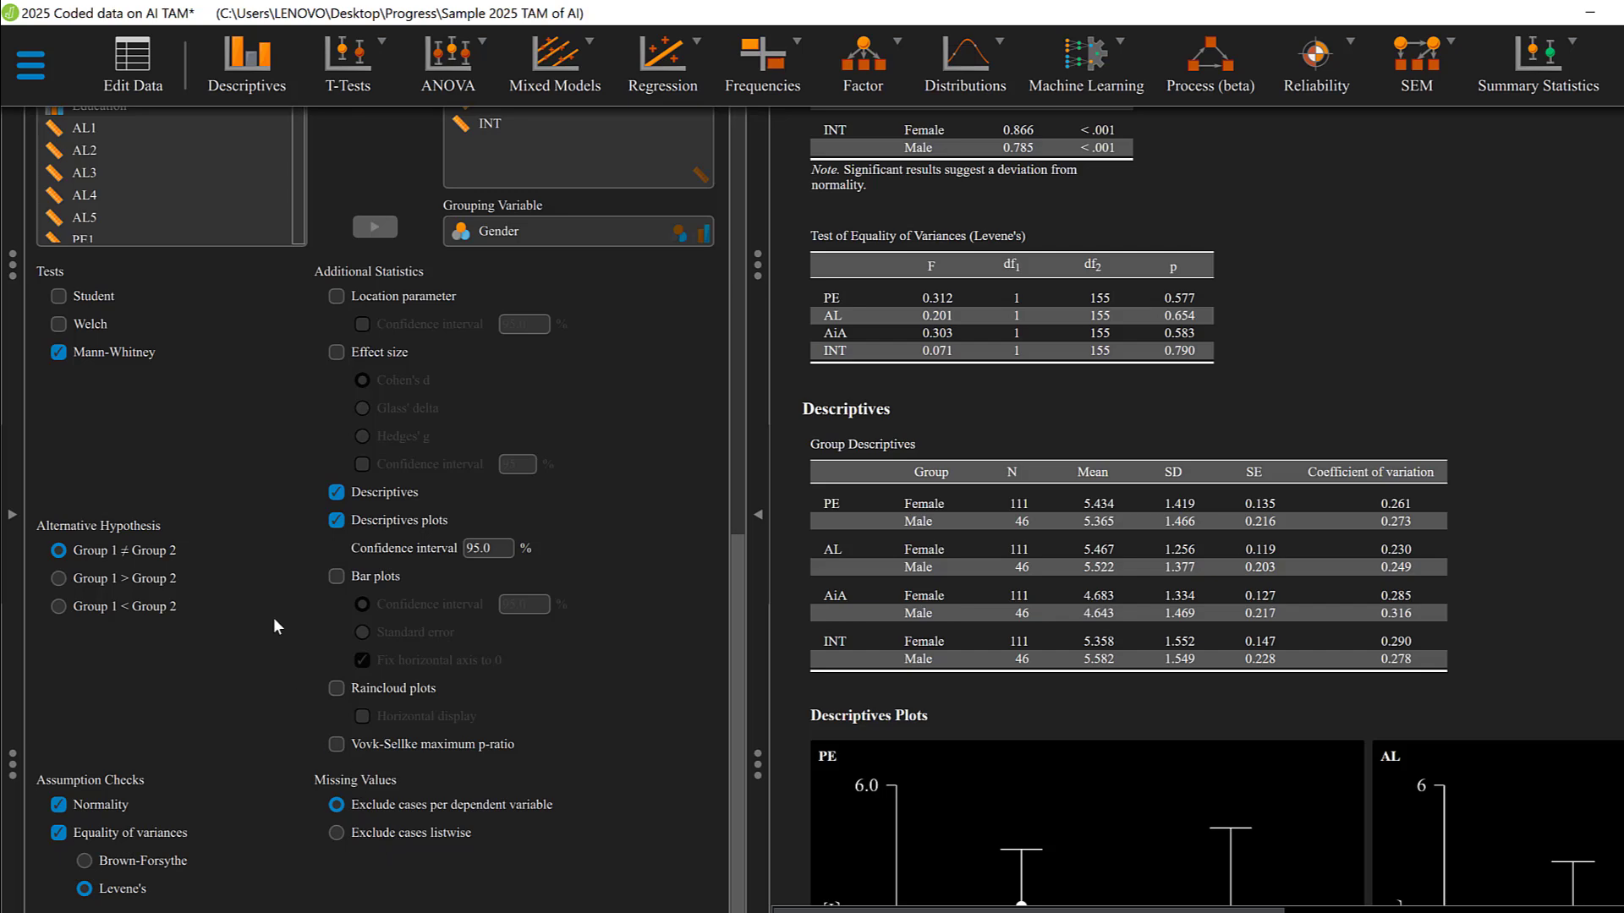
Replace the Mann-Whitney test with the Welch test and view the resulting t-test table
click(59, 324)
click(58, 352)
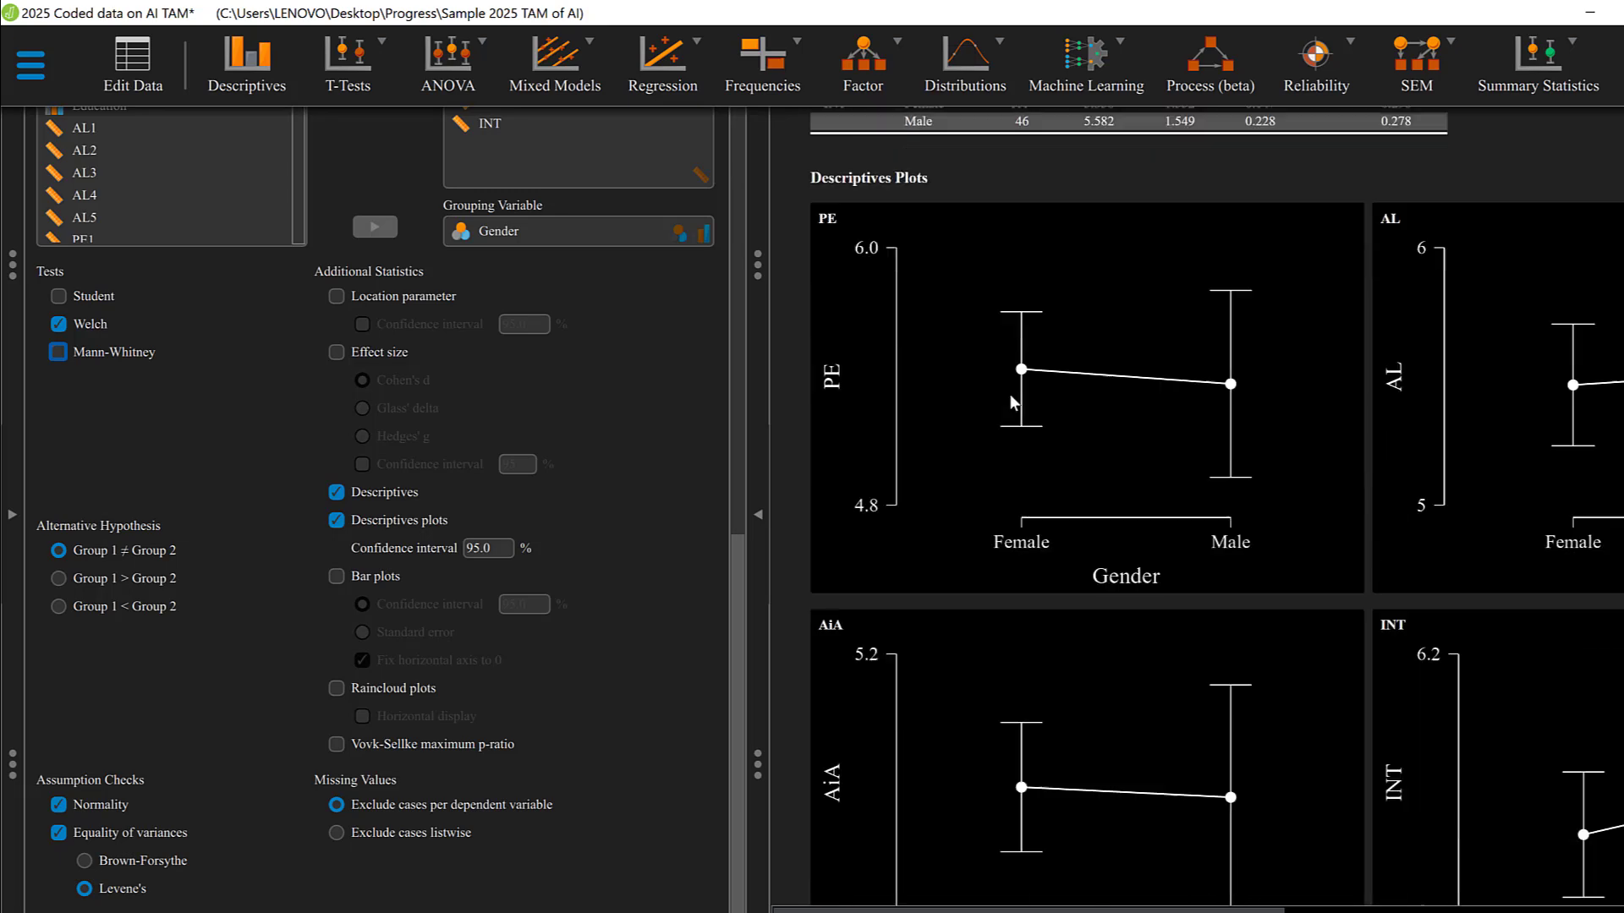
scroll(1011, 401, up, 2)
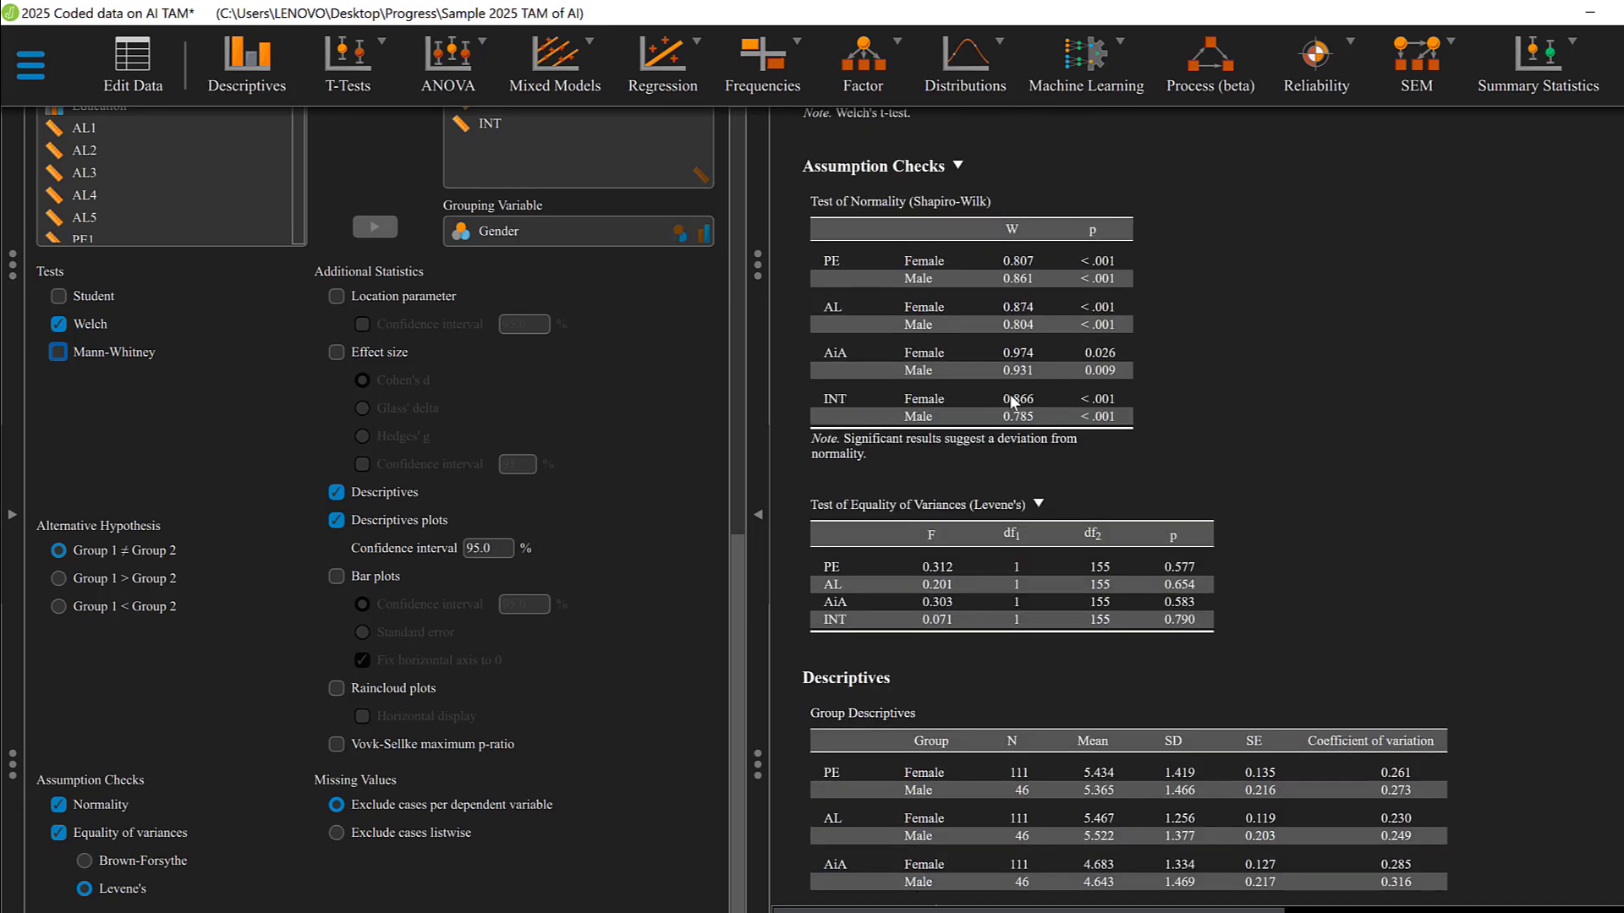
scroll(1057, 347, up, 3)
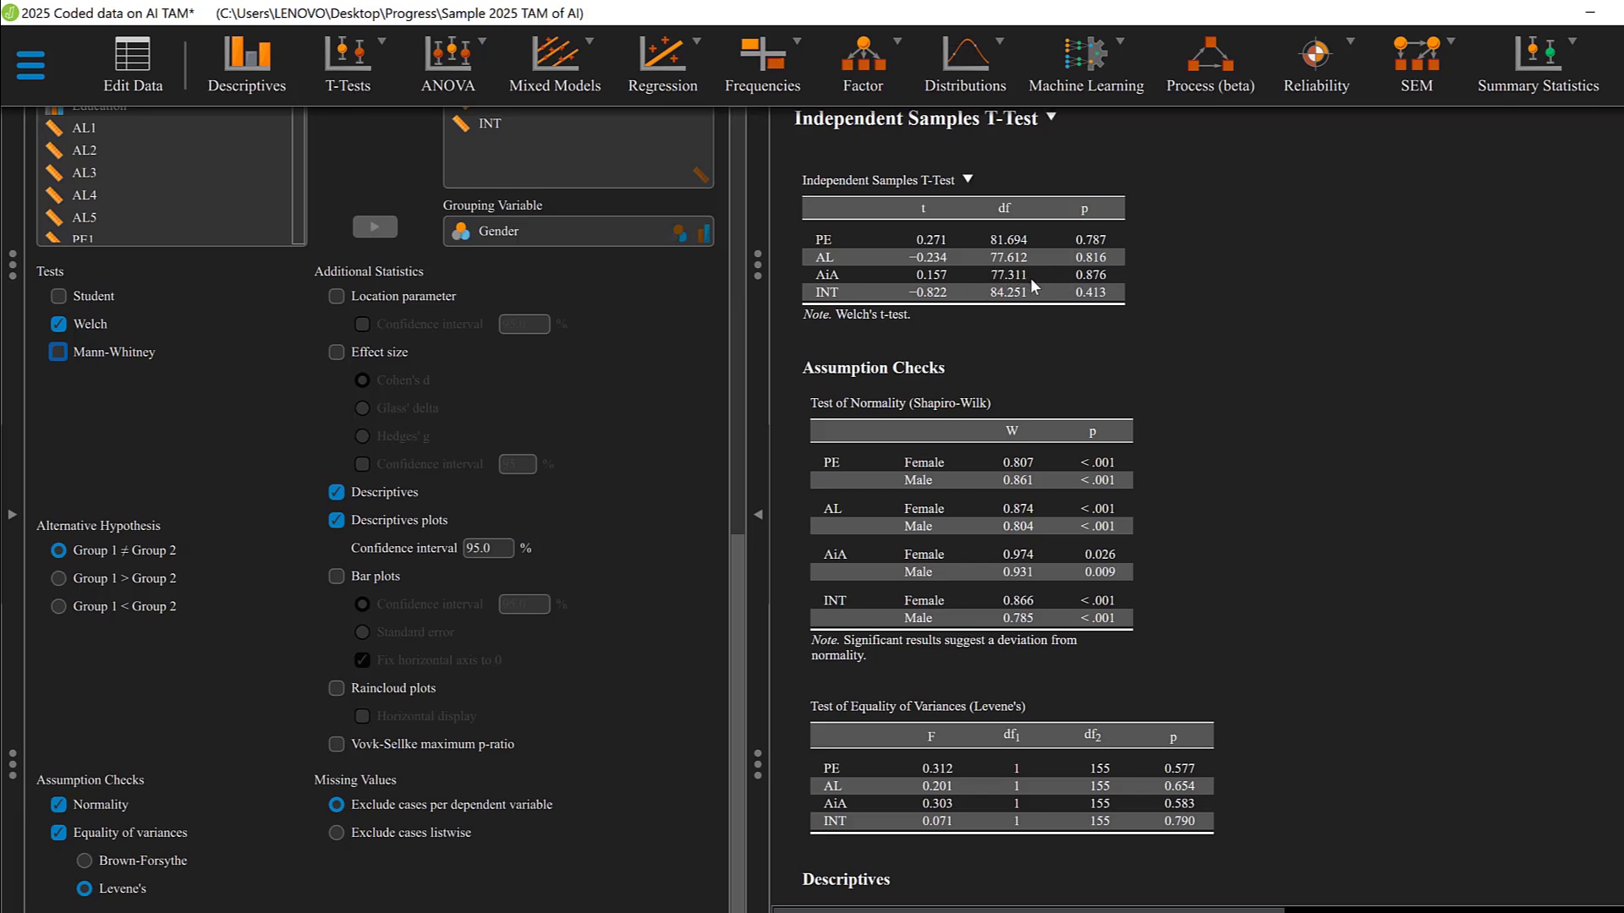
Add the effect size as Hedges' g with a 95% confidence interval
click(337, 356)
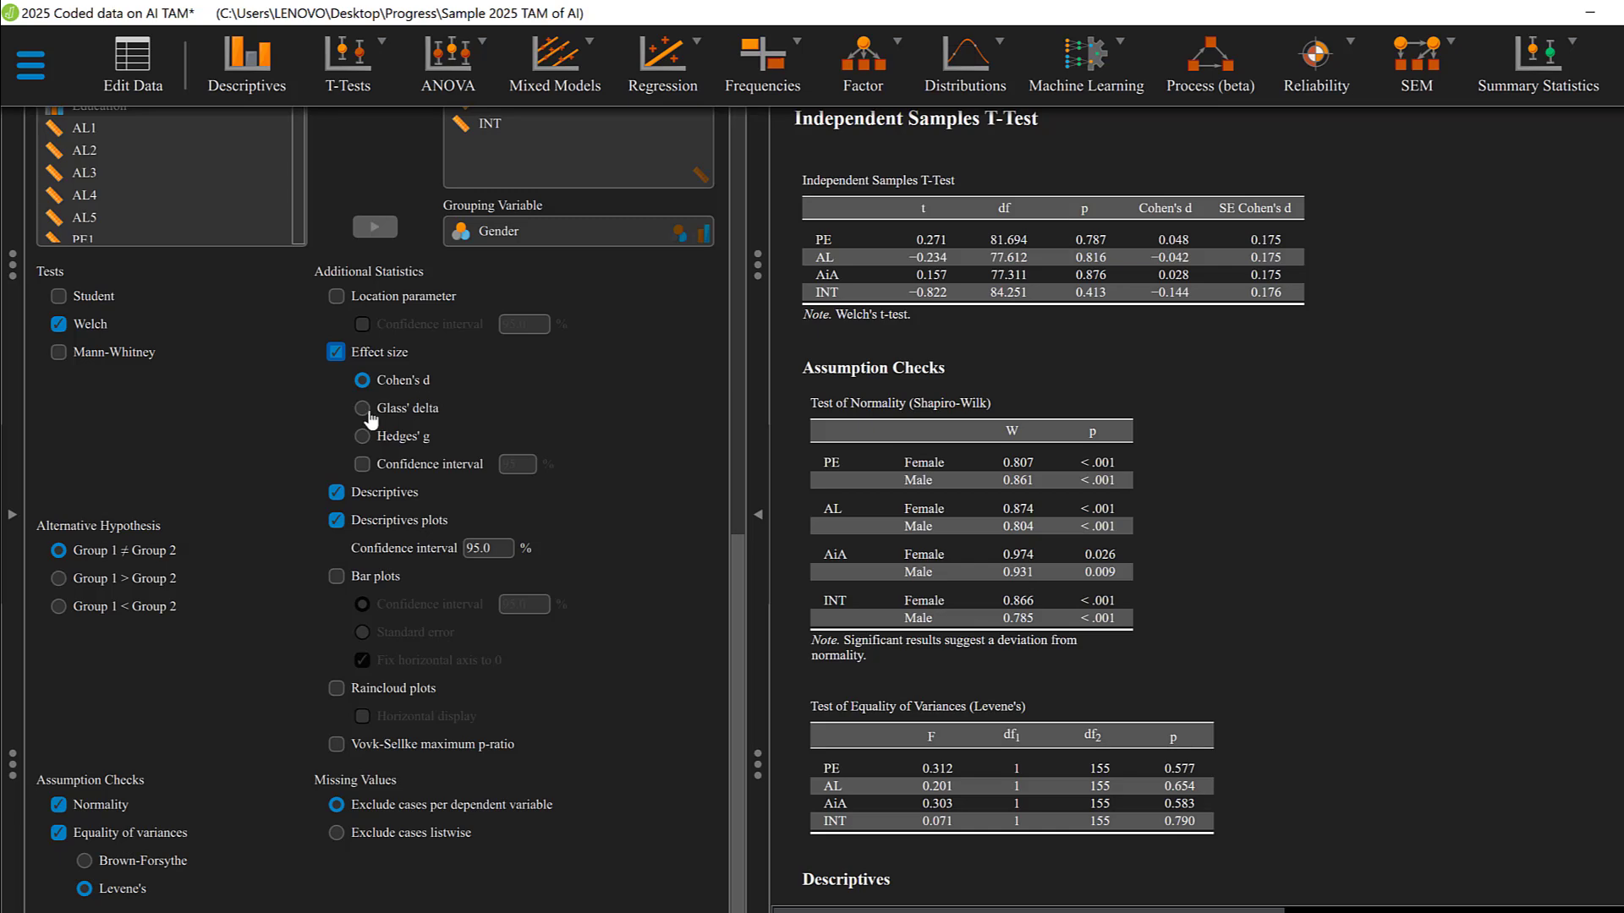
click(365, 410)
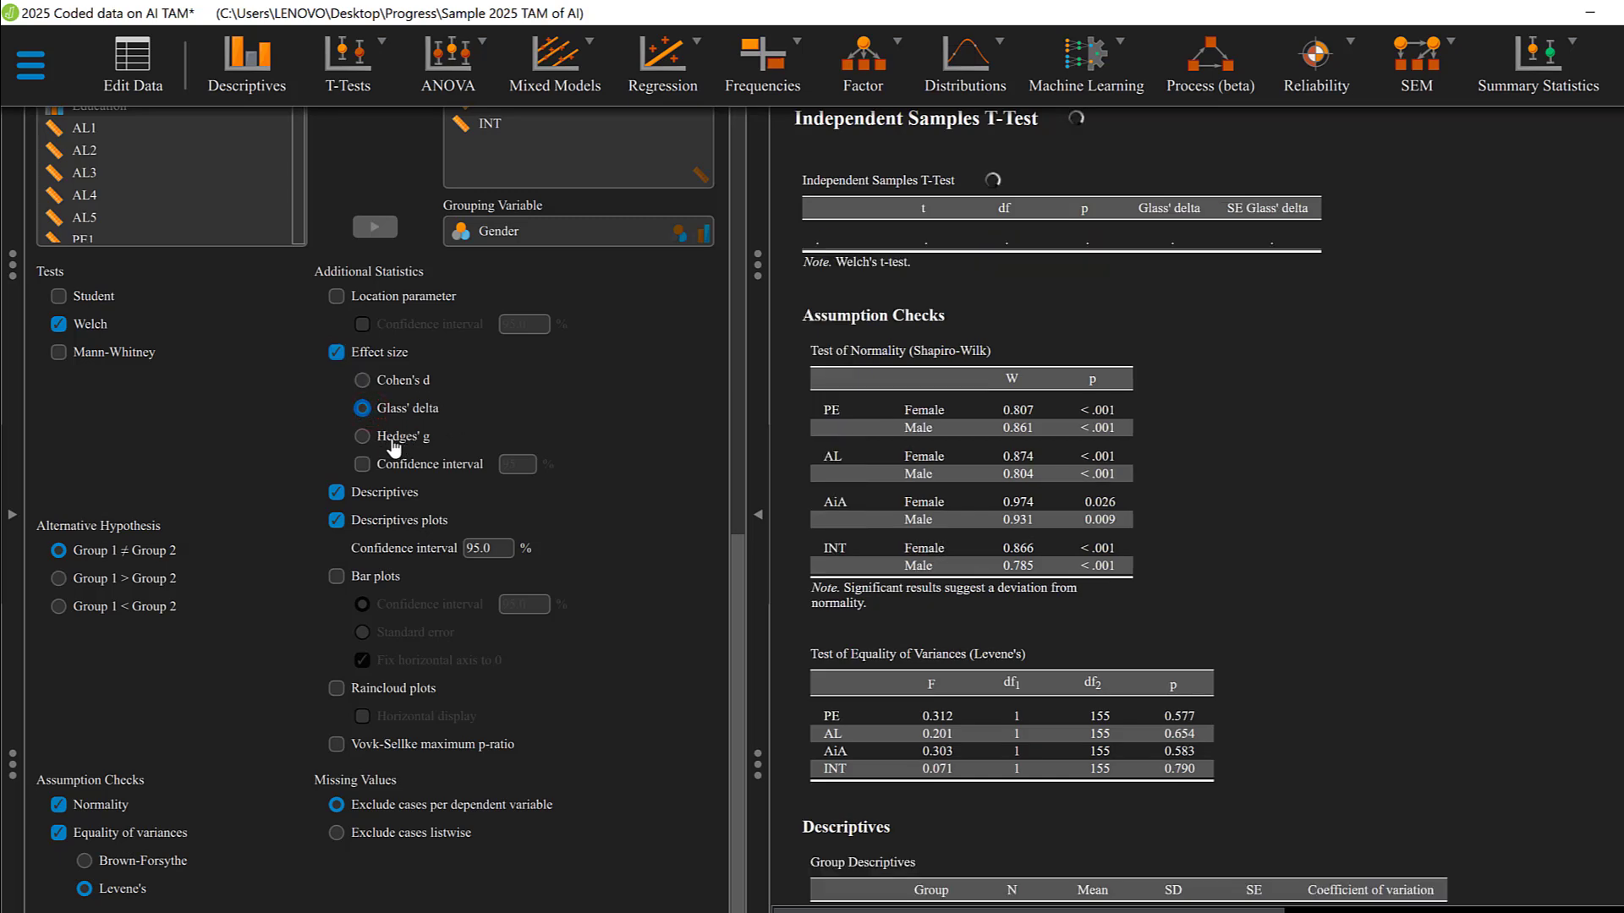
click(362, 436)
click(362, 463)
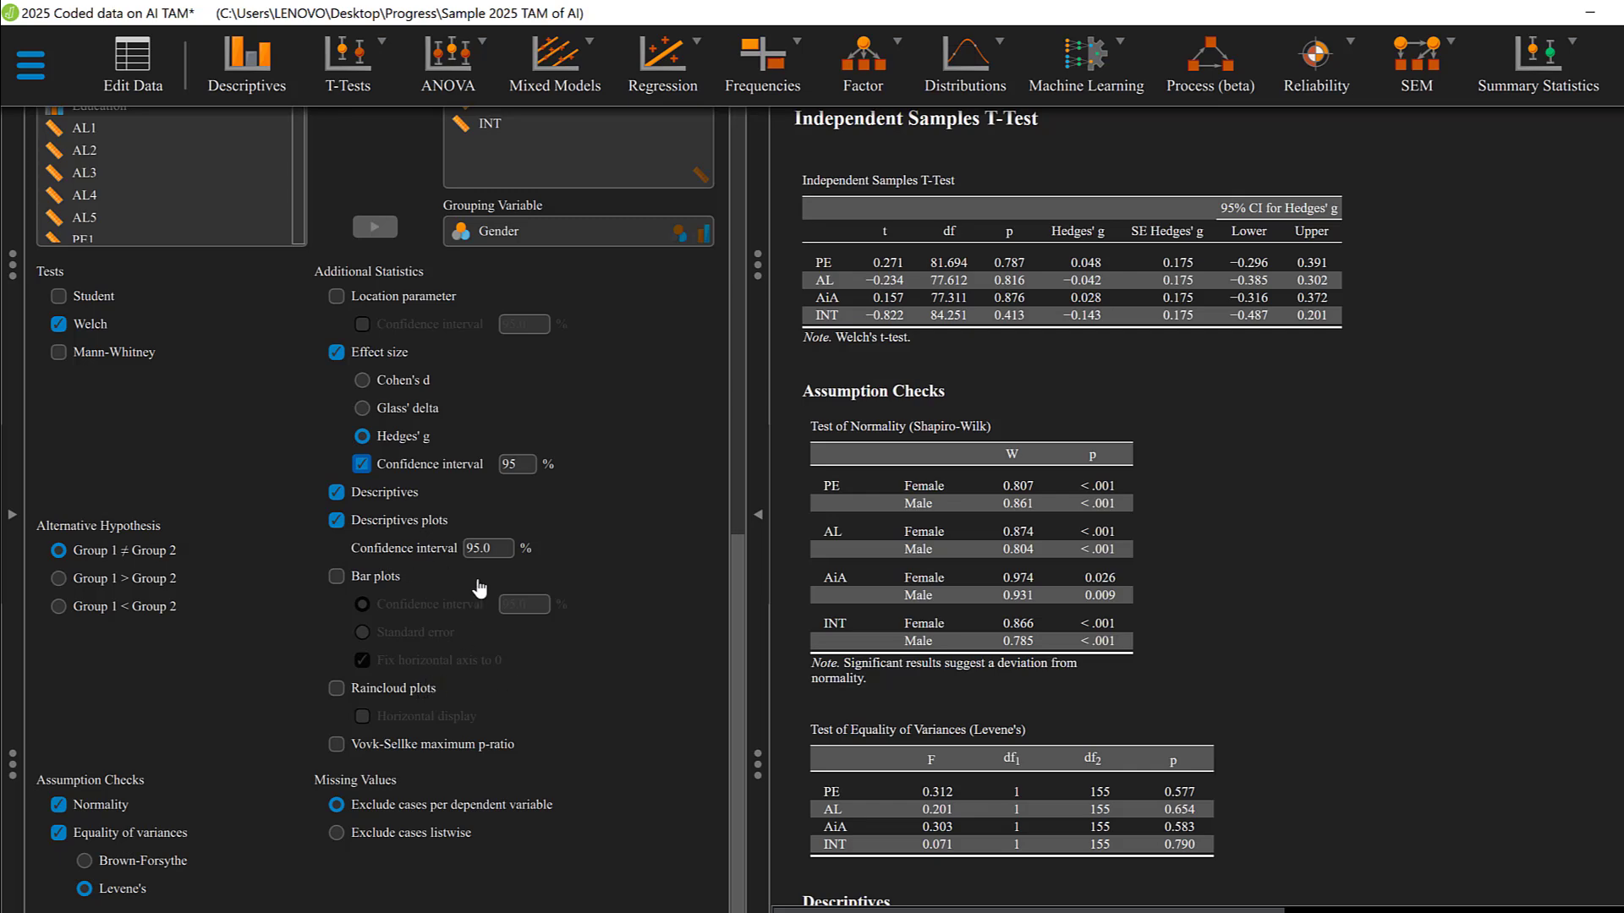
scroll(367, 554, up, 1)
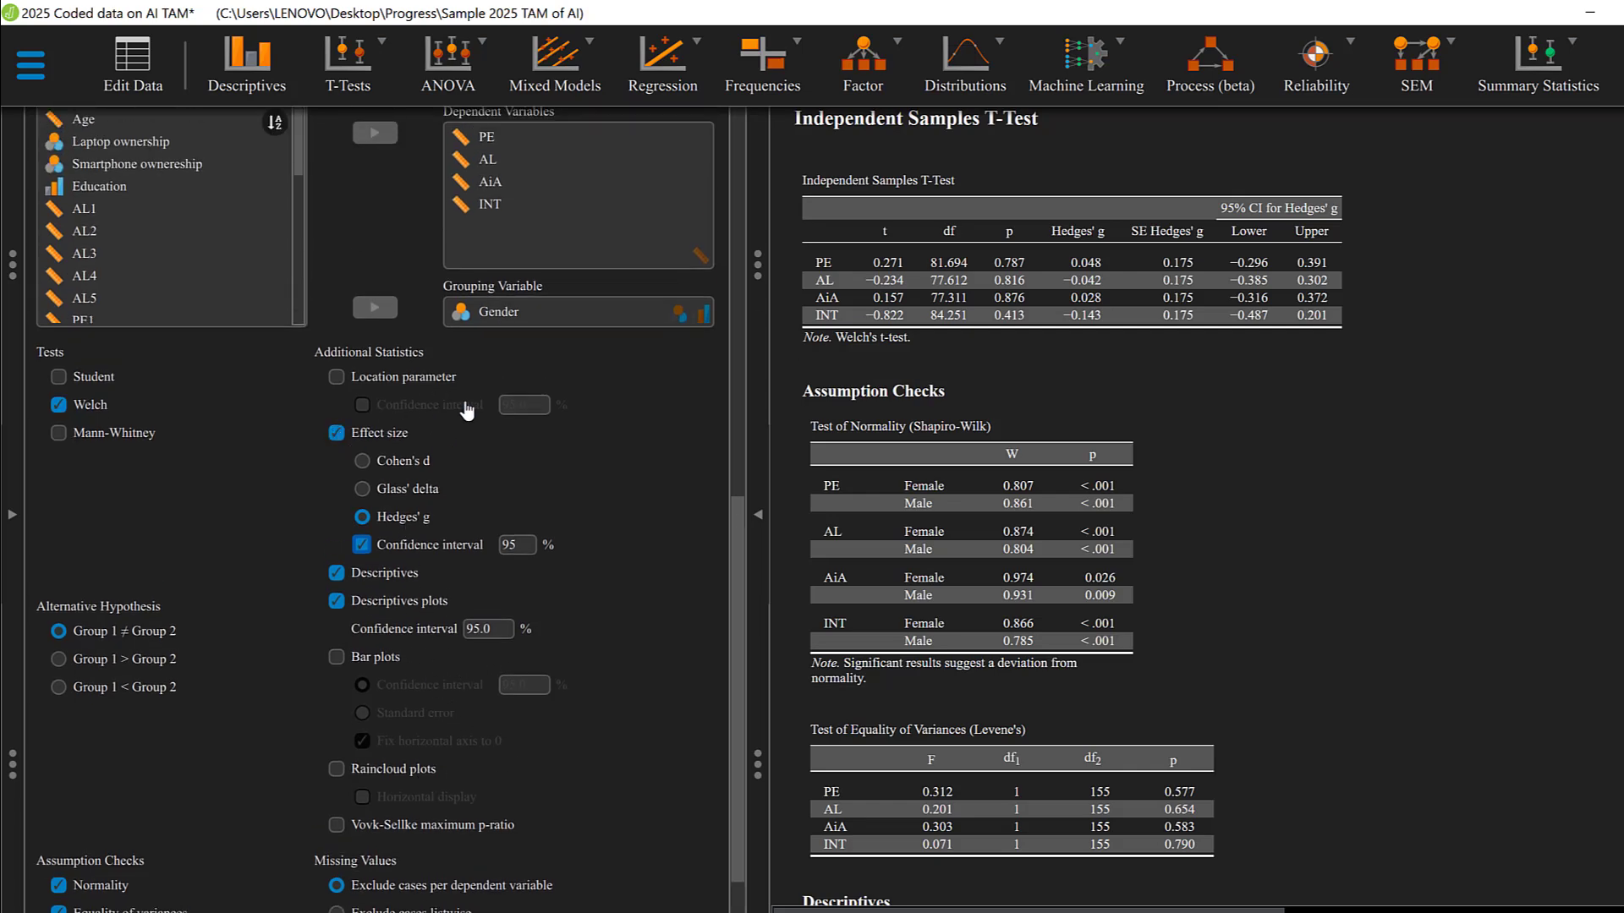
scroll(269, 457, up, 1)
scroll(174, 495, down, 2)
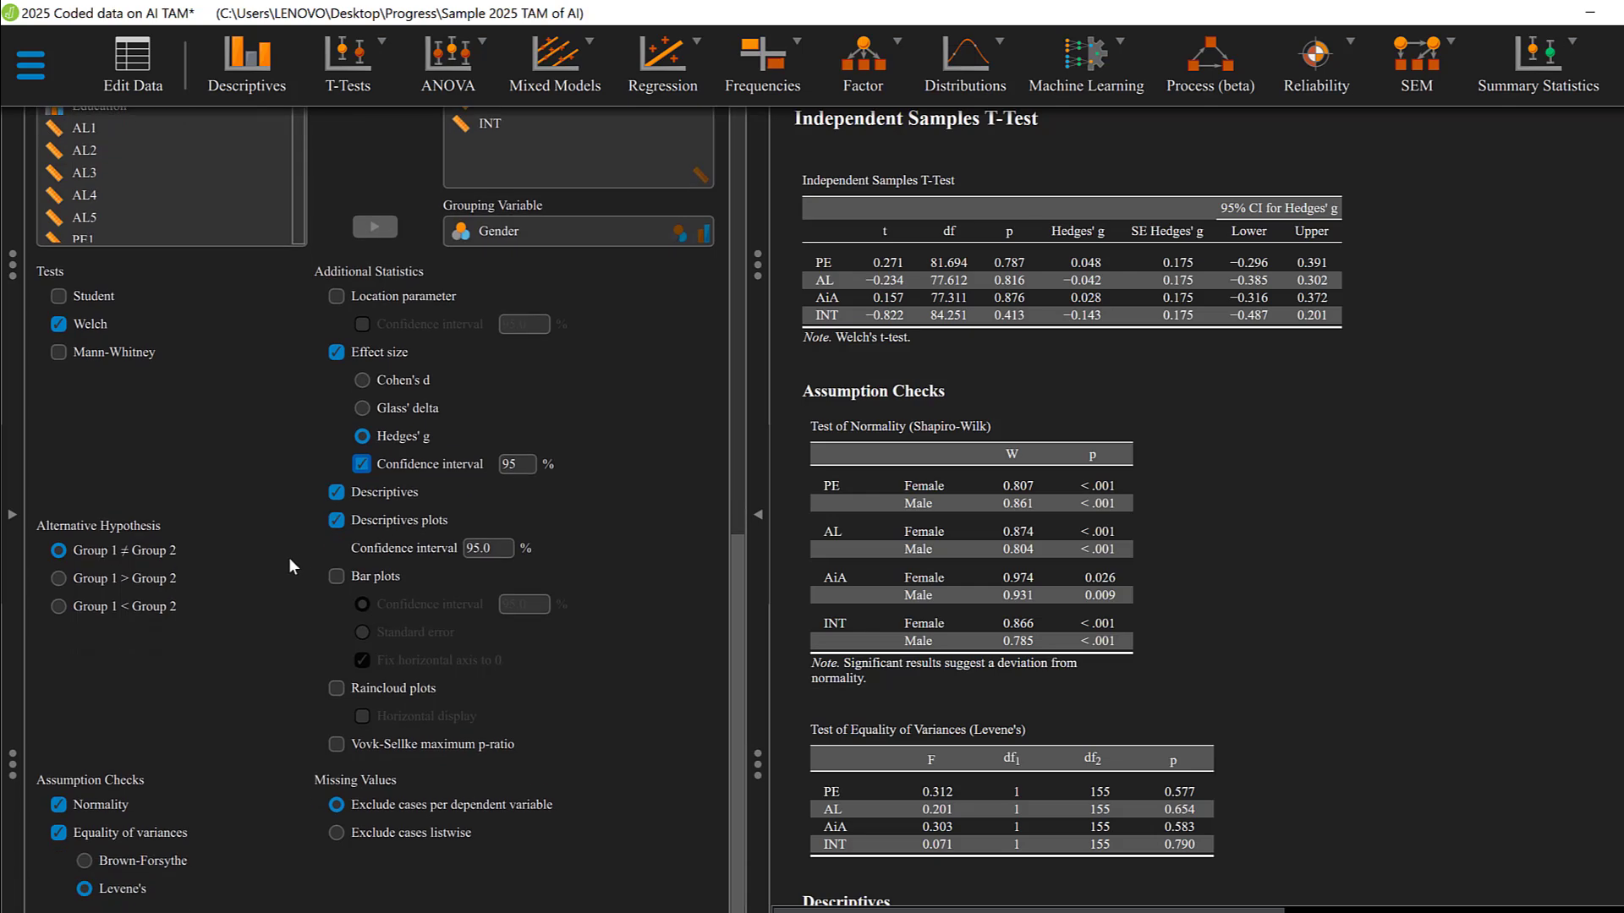
scroll(414, 548, up, 1)
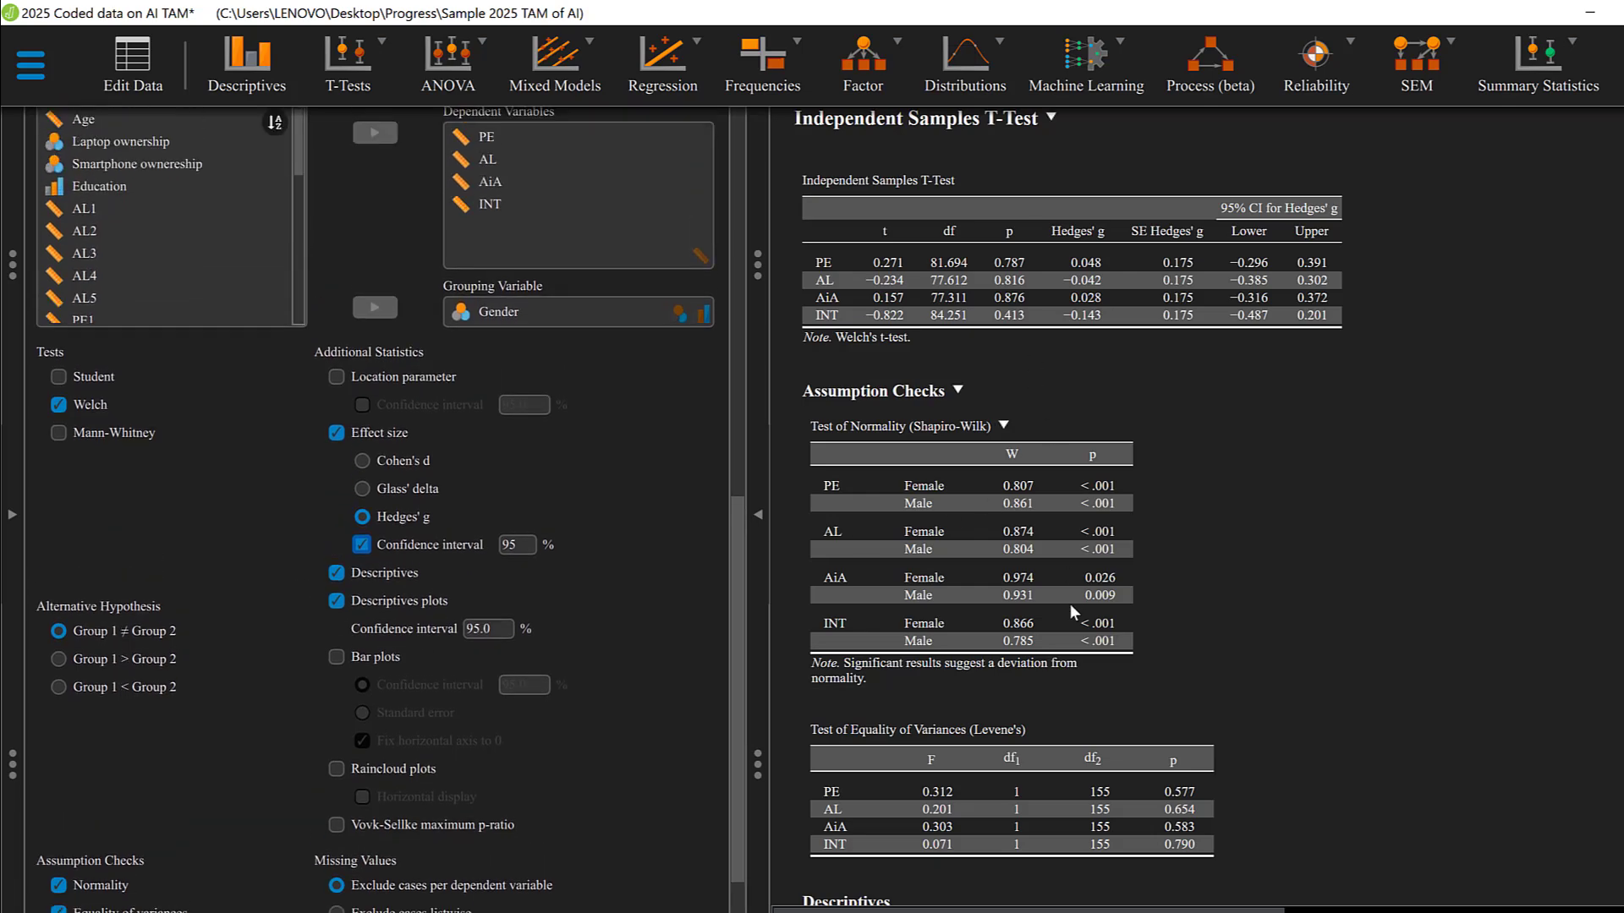
scroll(440, 435, up, 3)
scroll(403, 554, down, 3)
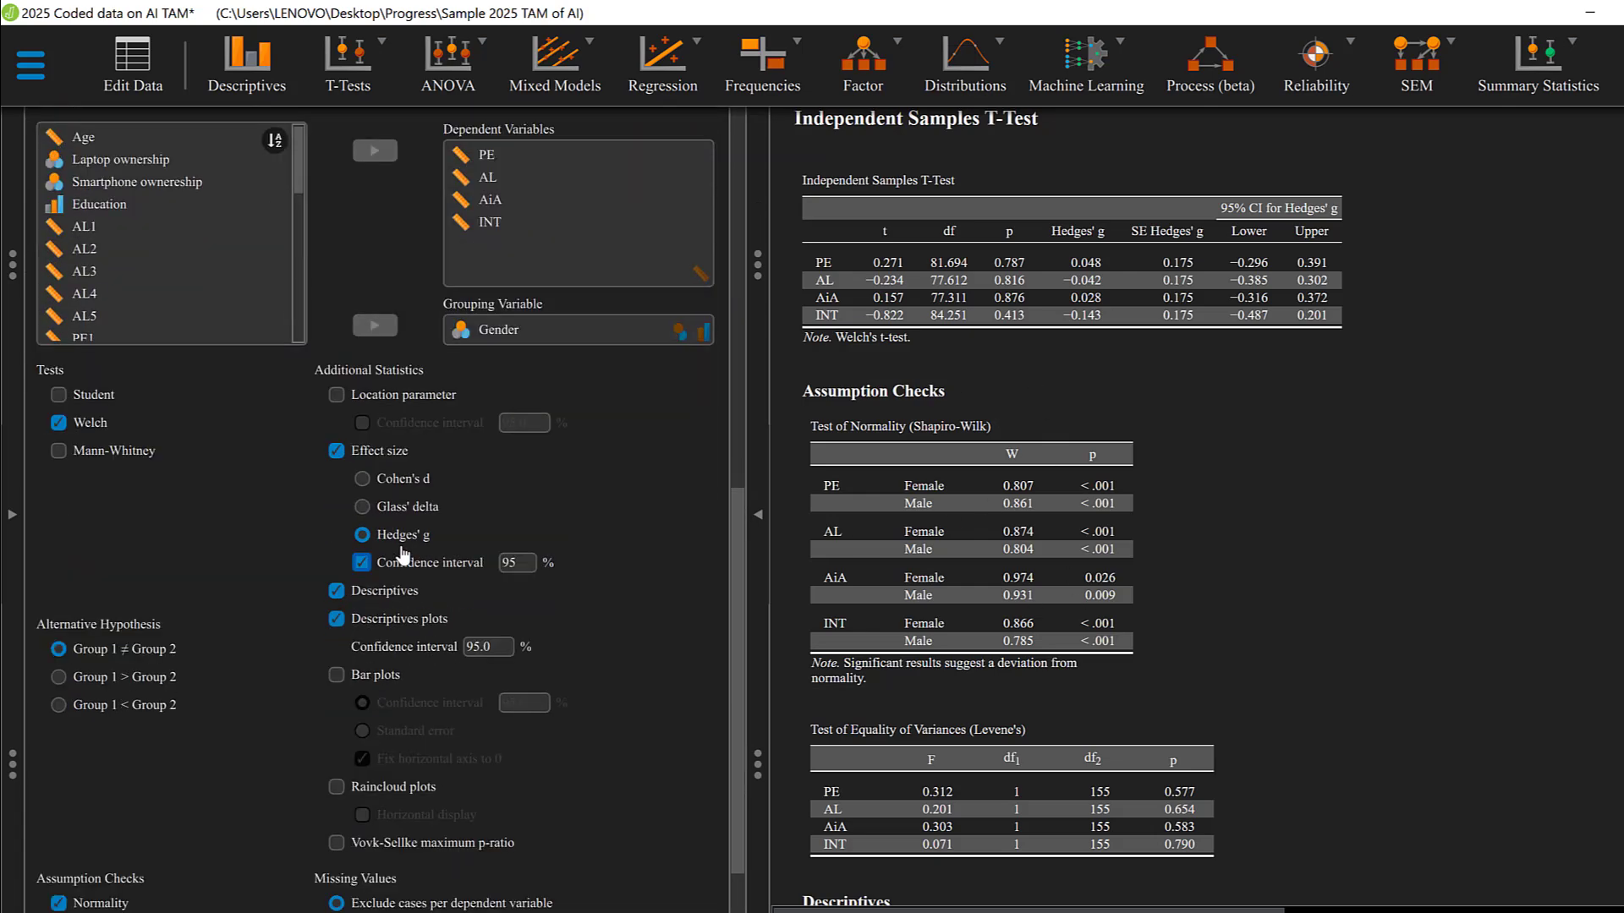
scroll(403, 554, down, 1)
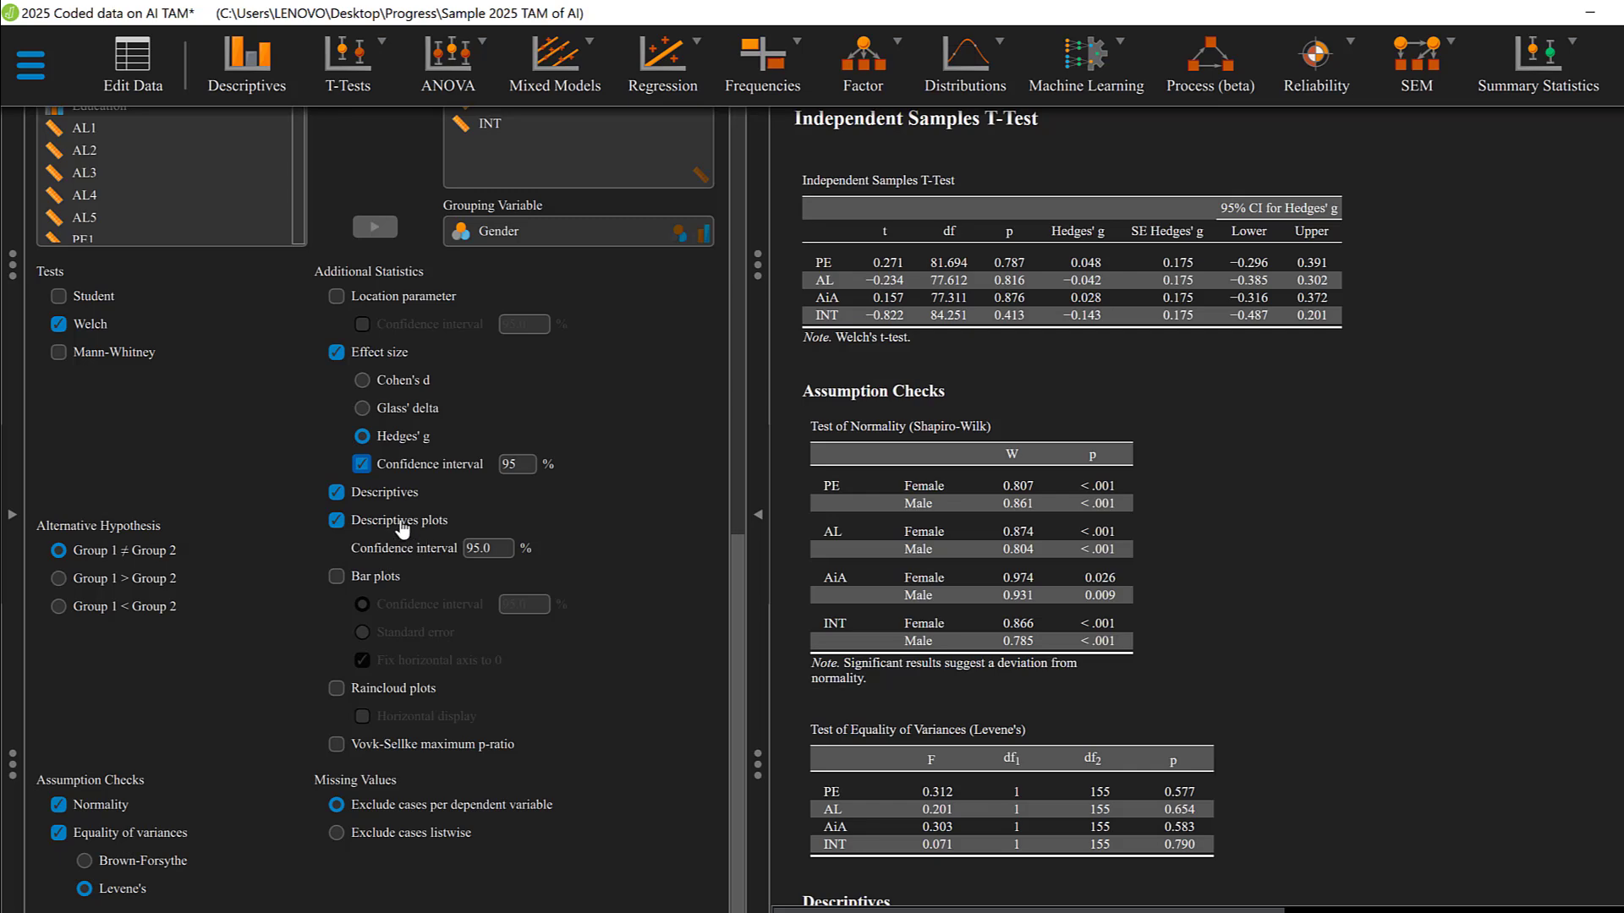